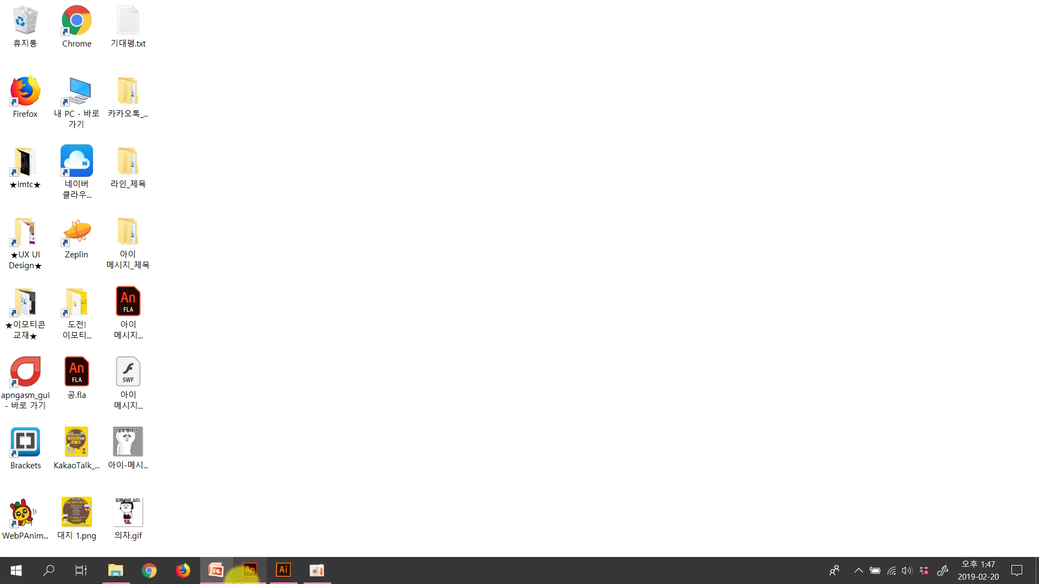
Step: Switch to Illustrator and hide all panels for a clear view of the chair character artwork
left_click(282, 573)
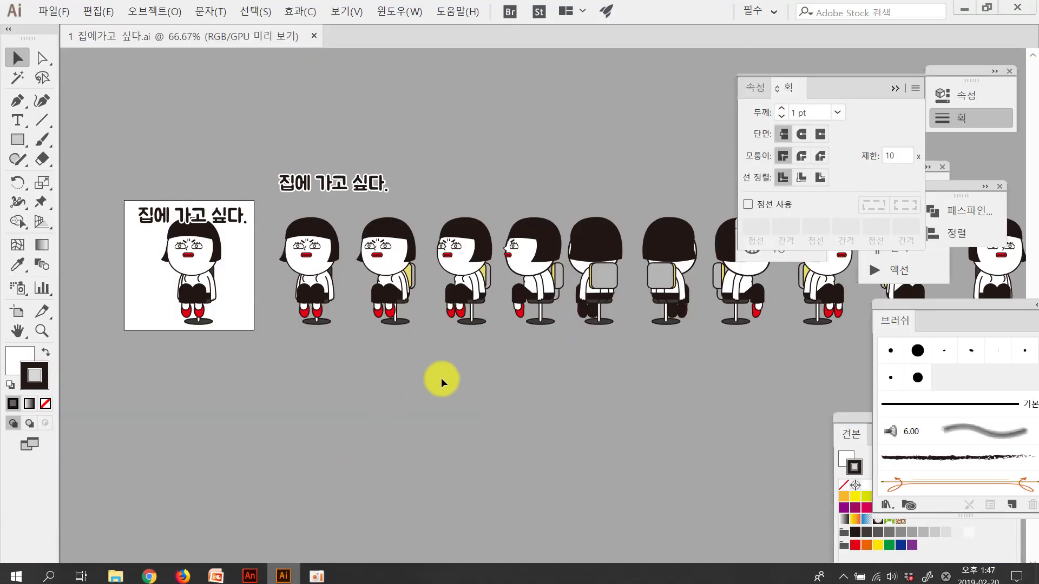
key("Tab")
key("space")
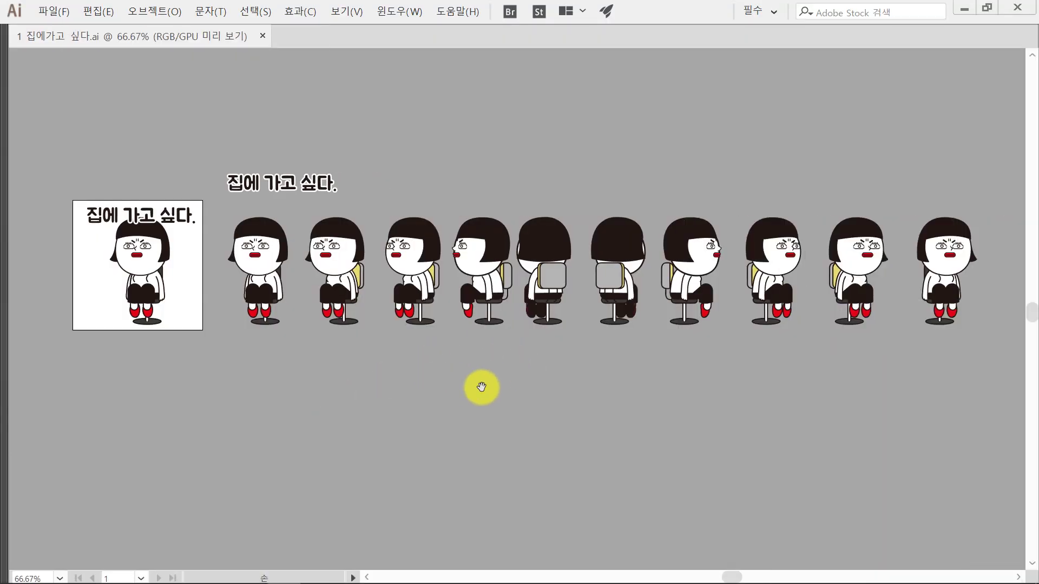
left_click_drag(535, 388, 727, 396)
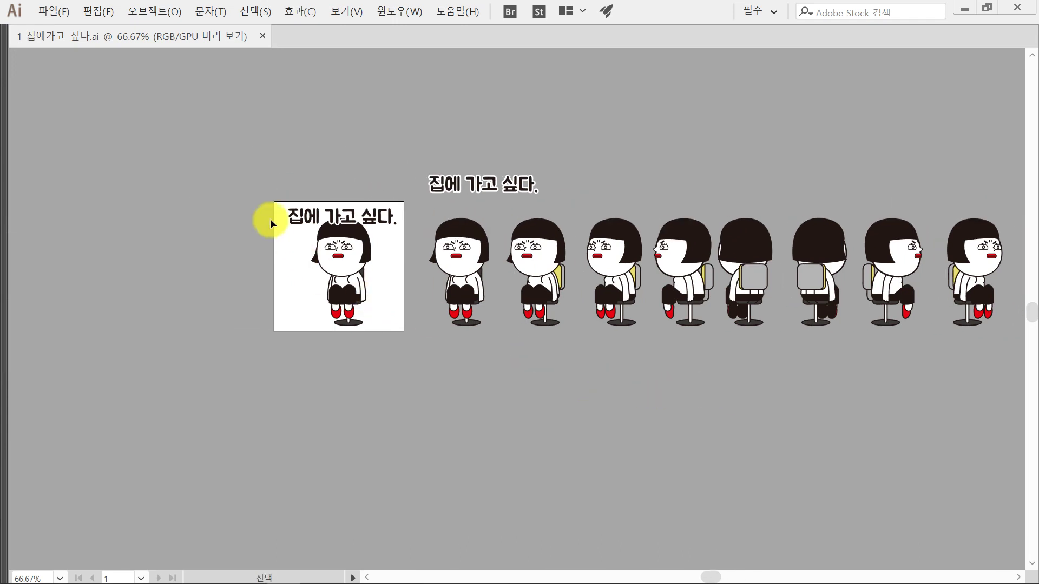
Step: Examine the finished emoticon on the artboard and the row of ten rotating chair poses beside it
left_click_drag(264, 187, 400, 362)
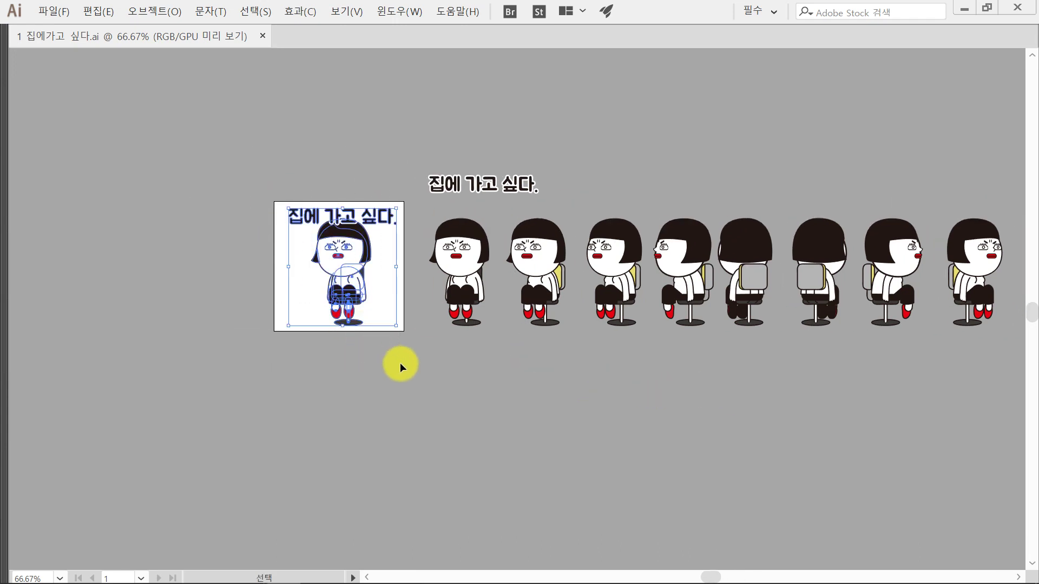
left_click(400, 362)
key("space")
left_click_drag(662, 379, 463, 389)
left_click_drag(972, 395, 221, 216)
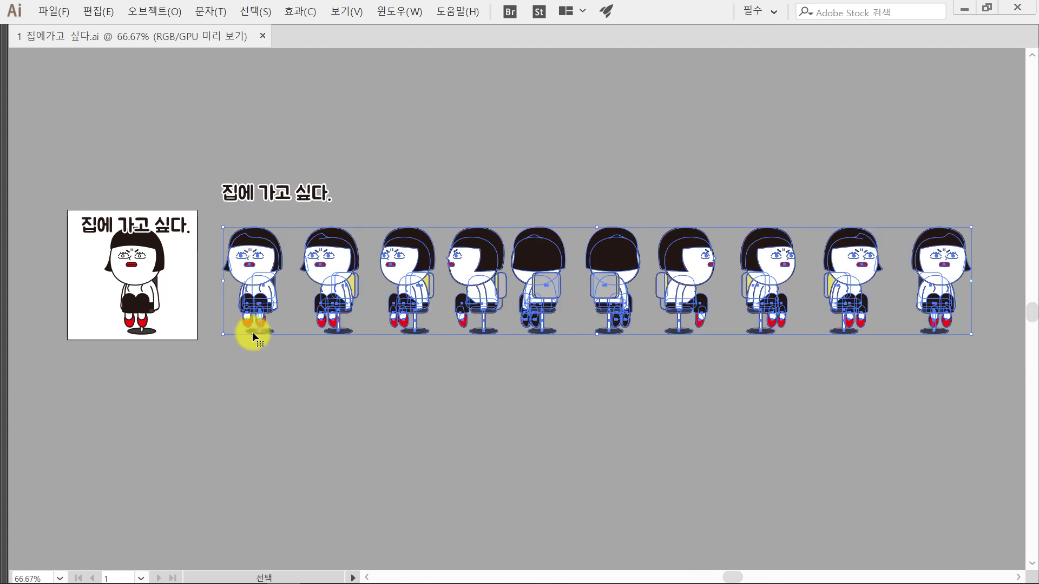
left_click(262, 362)
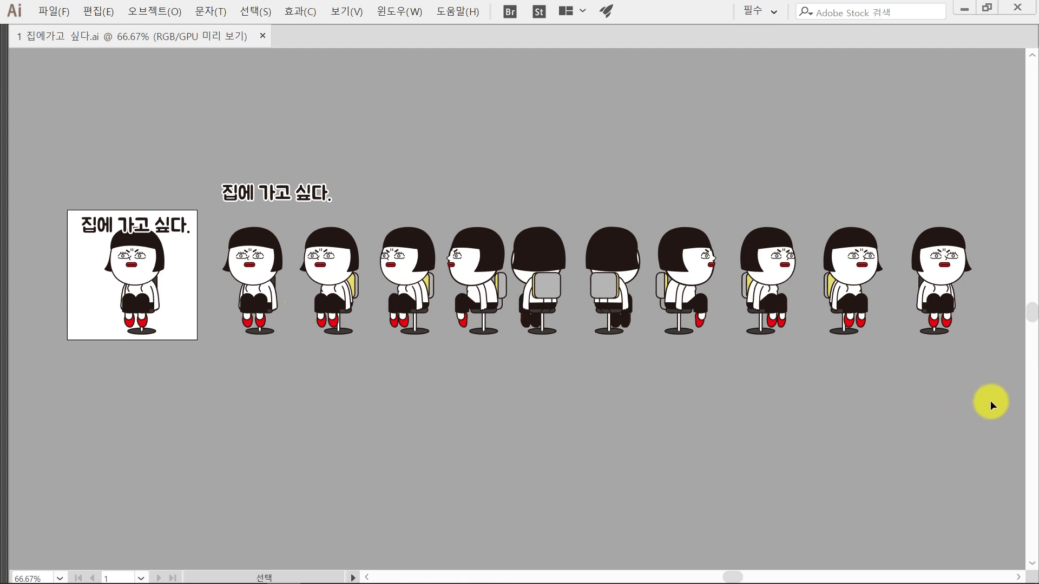
Step: Copy the separate caption text together with all ten chair poses outside the artboard, and switch to Animate
left_click_drag(840, 336, 222, 148)
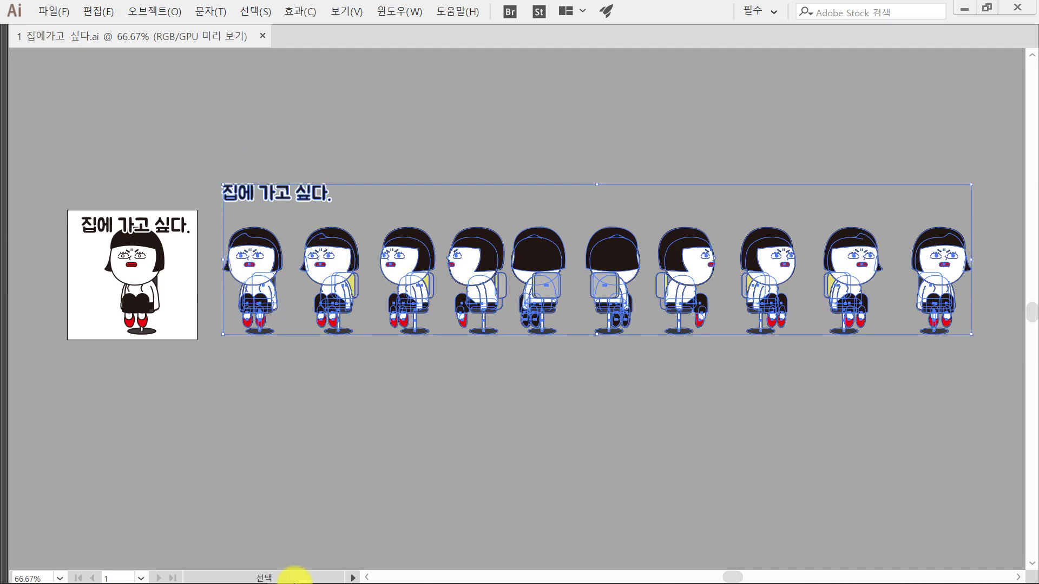
left_click(254, 571)
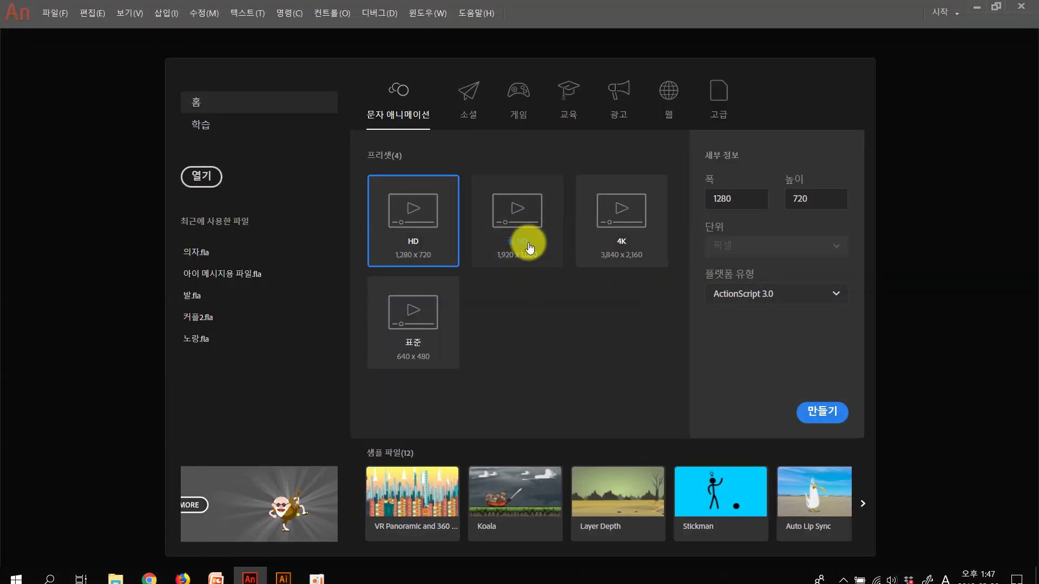
Step: Create a new ActionScript 3.0 document 360 px wide and 360 px high
left_click(737, 202)
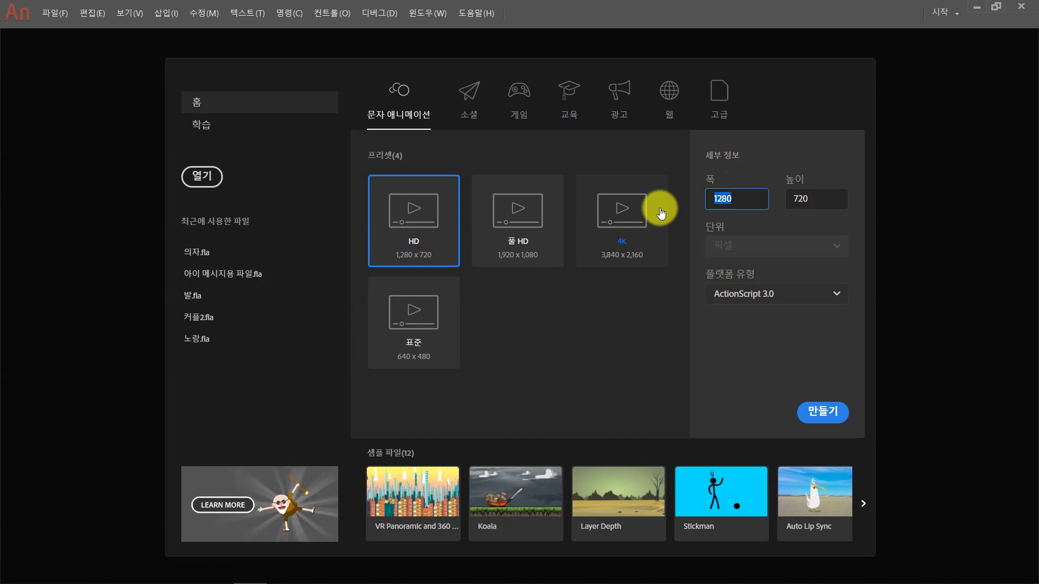
type("360")
key("Tab")
type("360")
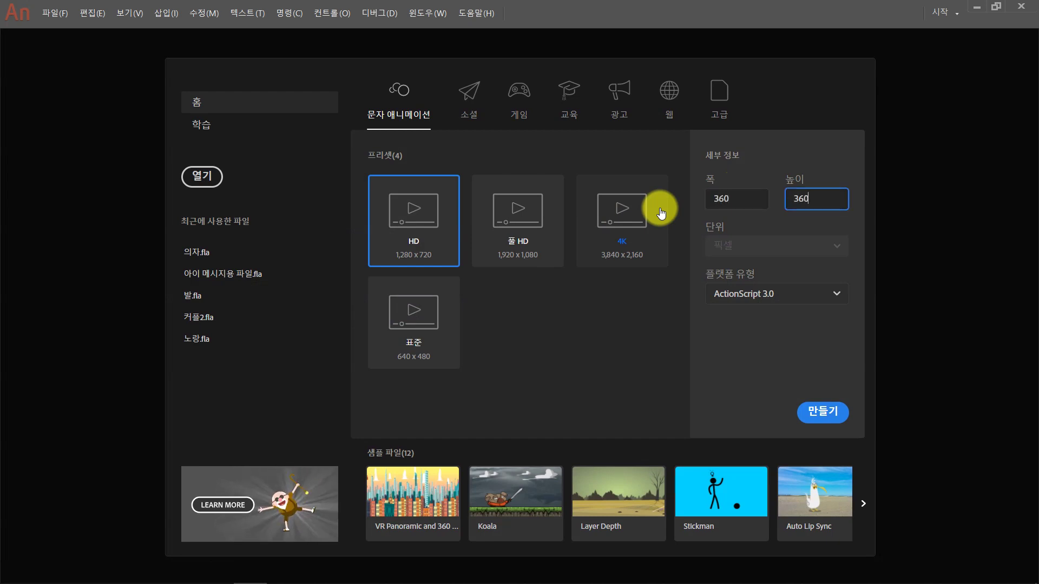
left_click(838, 422)
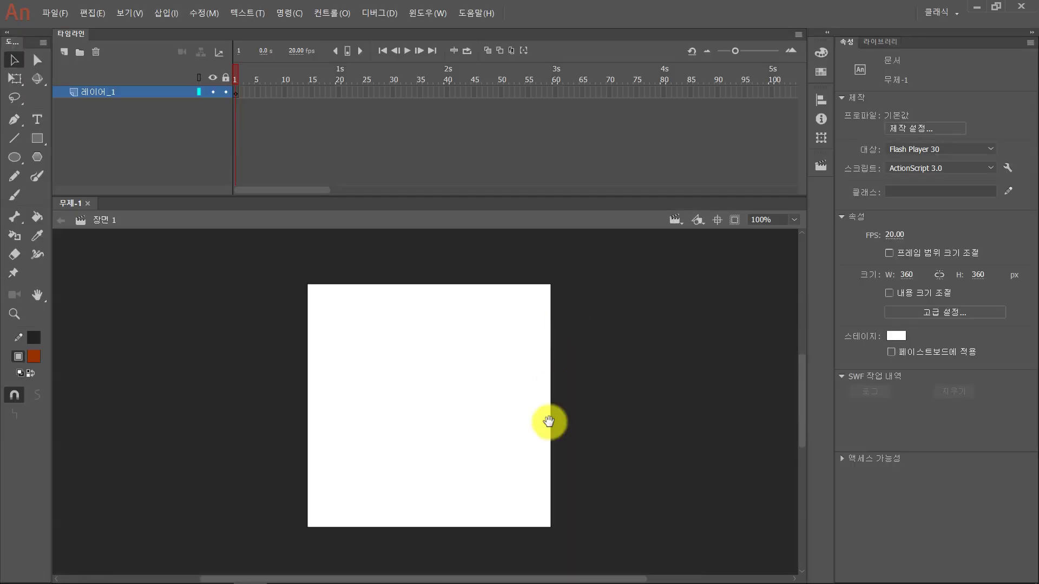
Step: Paste the Illustrator artwork using the AI file importer preferences, with recommended import settings and layers maintained
left_click_drag(548, 421, 500, 436)
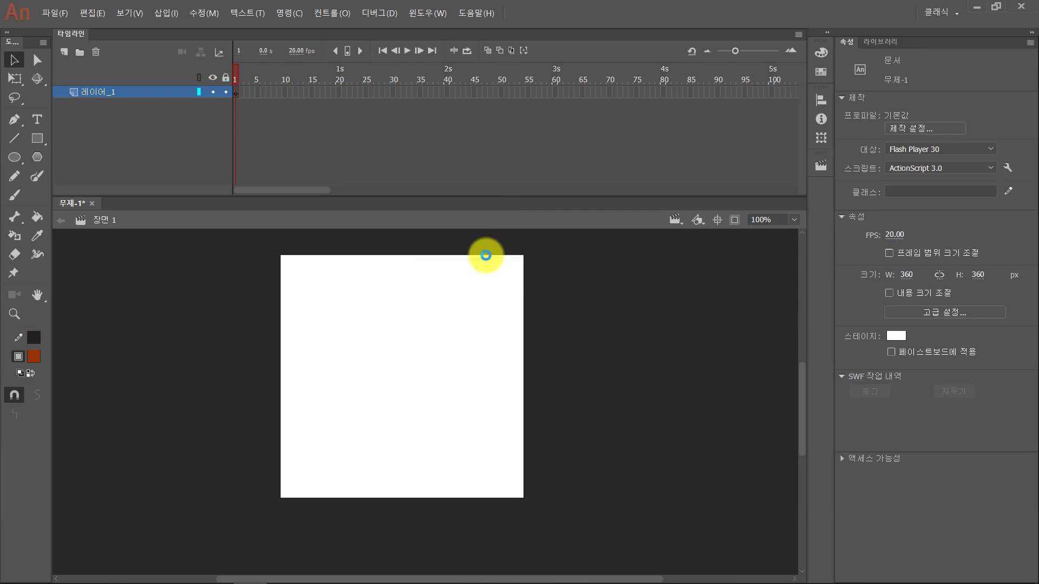
key("ctrl+v")
left_click(424, 312)
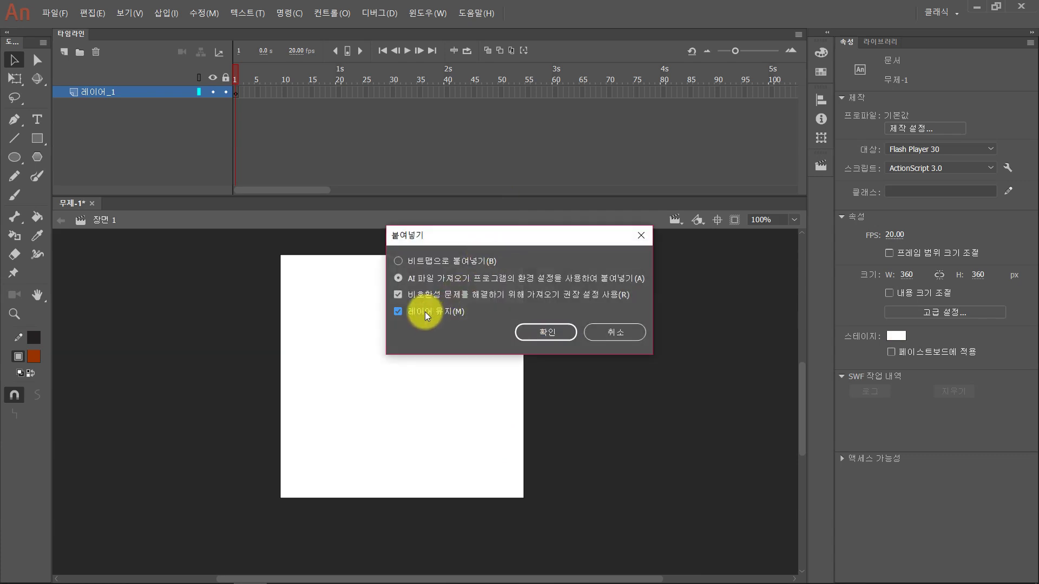
left_click(538, 339)
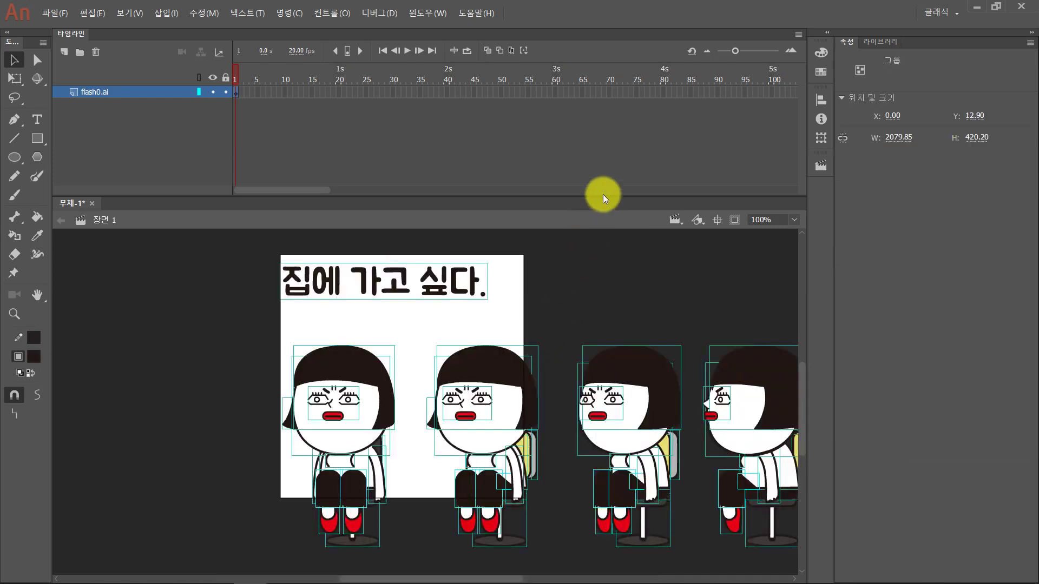
Step: Shorten the timeline area to give the stage more room, and deselect the pasted artwork
left_click_drag(598, 196, 608, 138)
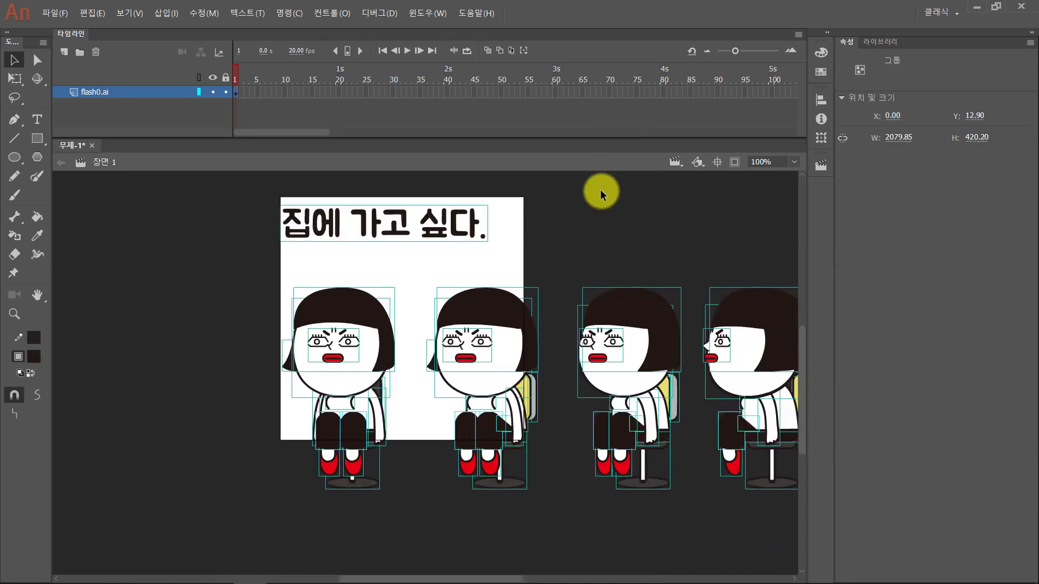
left_click(604, 229)
left_click_drag(679, 248, 526, 285)
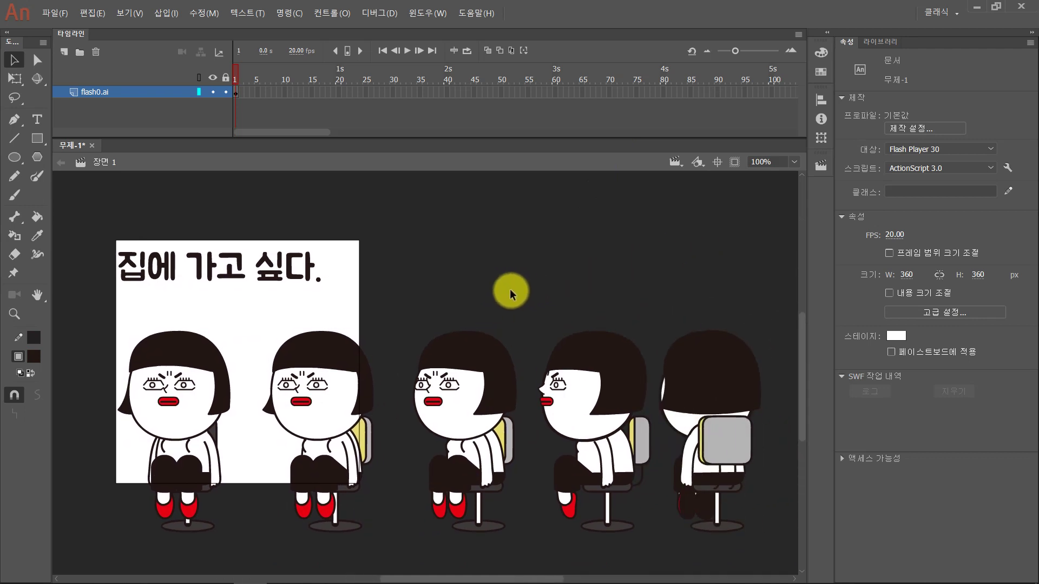
Step: Convert the caption text "집에 가고 싶다." into a graphic symbol named 텍스트
left_click_drag(91, 210, 358, 295)
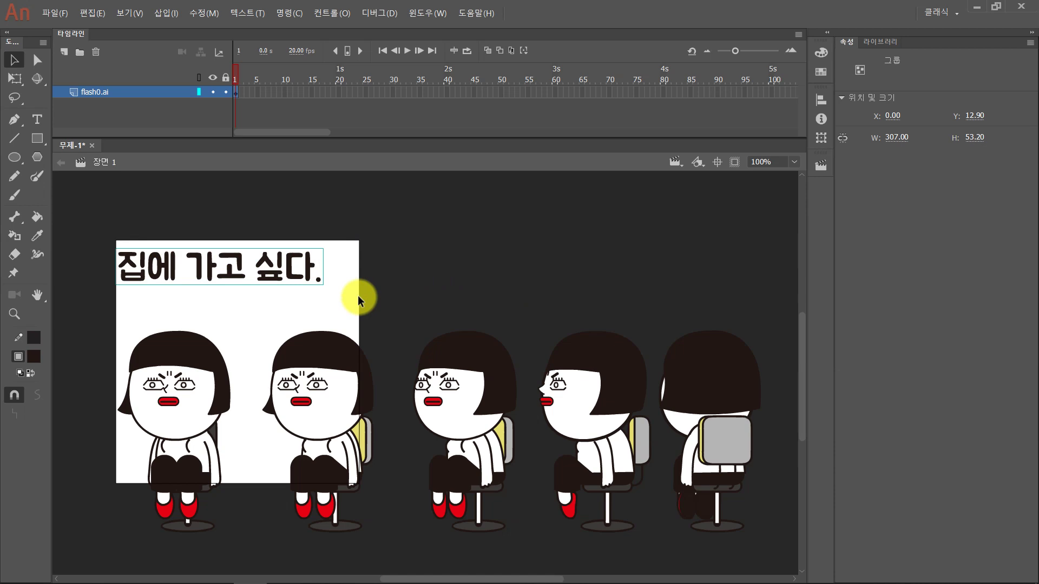
key("F8")
type("xprtm")
key("BackSpace")
key("BackSpace")
key("BackSpace")
key("BackSpace")
key("BackSpace")
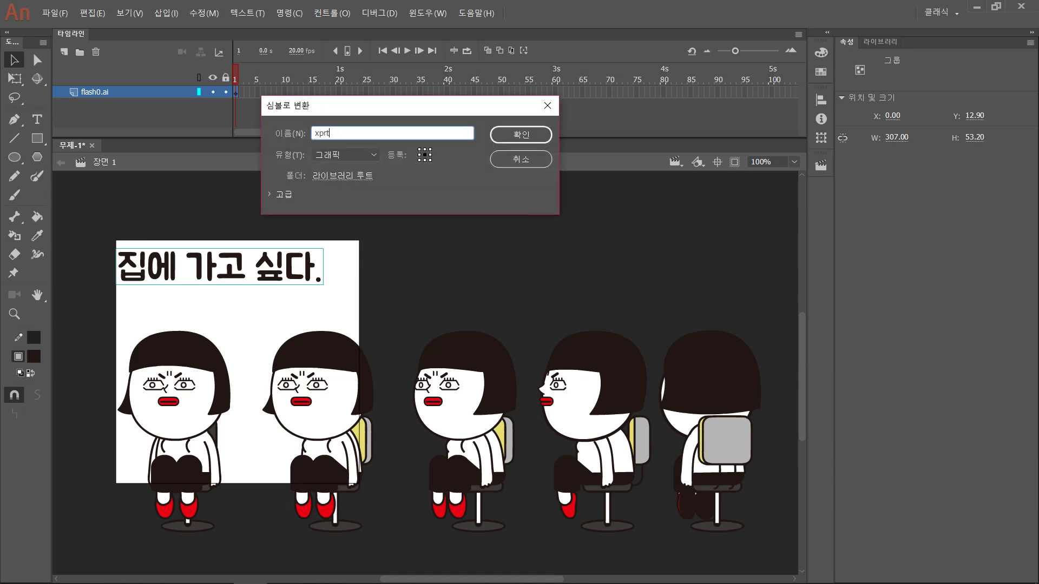
type("텍스트")
left_click(511, 135)
Step: Convert all parts of the first, front-facing chair pose into a graphic symbol named 1, and show the library
left_click_drag(550, 298, 487, 289)
scroll(481, 259, "right", 5)
scroll(290, 250, "left", 10)
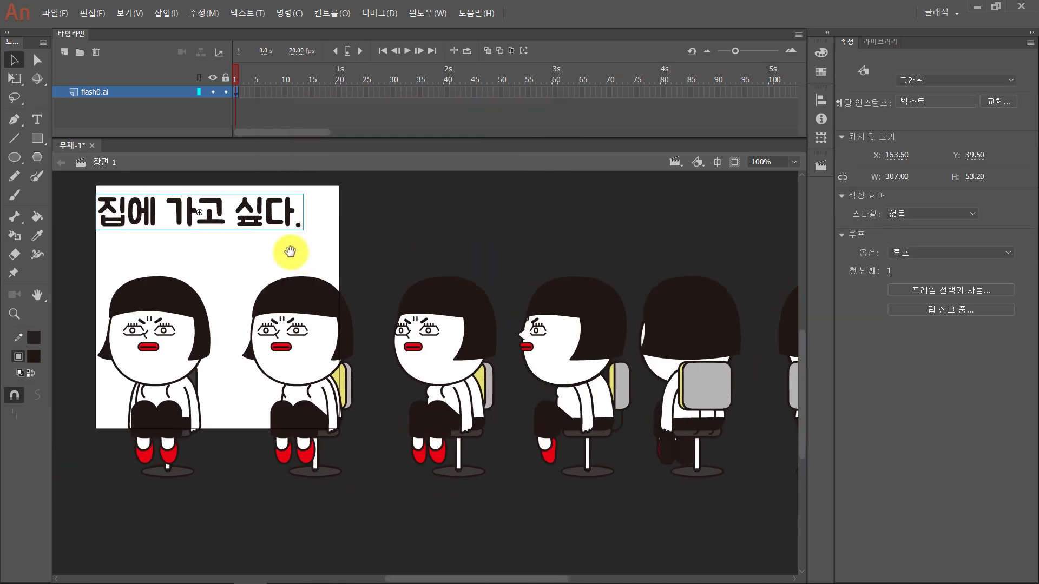
left_click_drag(187, 249, 352, 504)
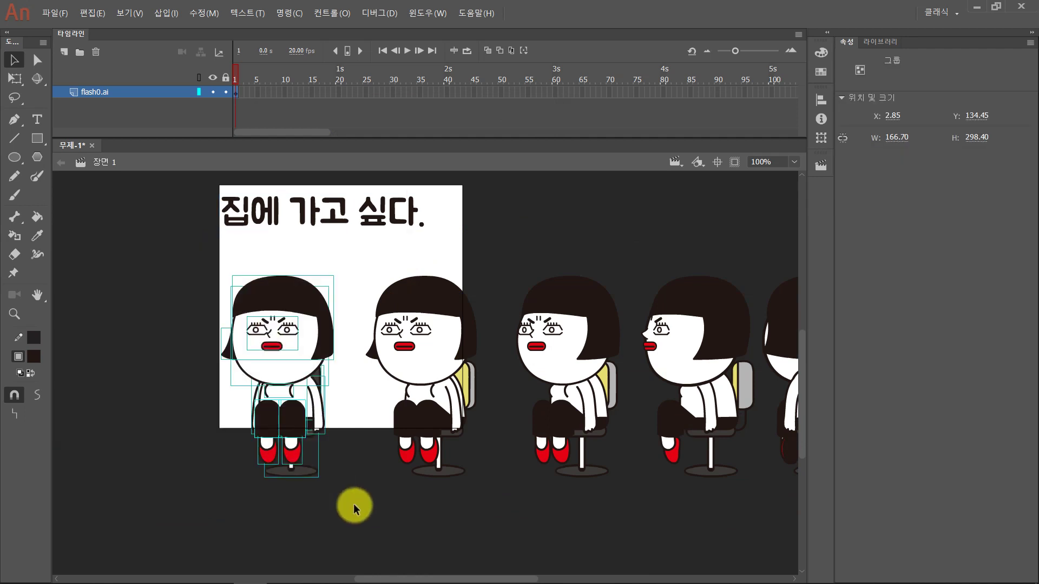
key("F8")
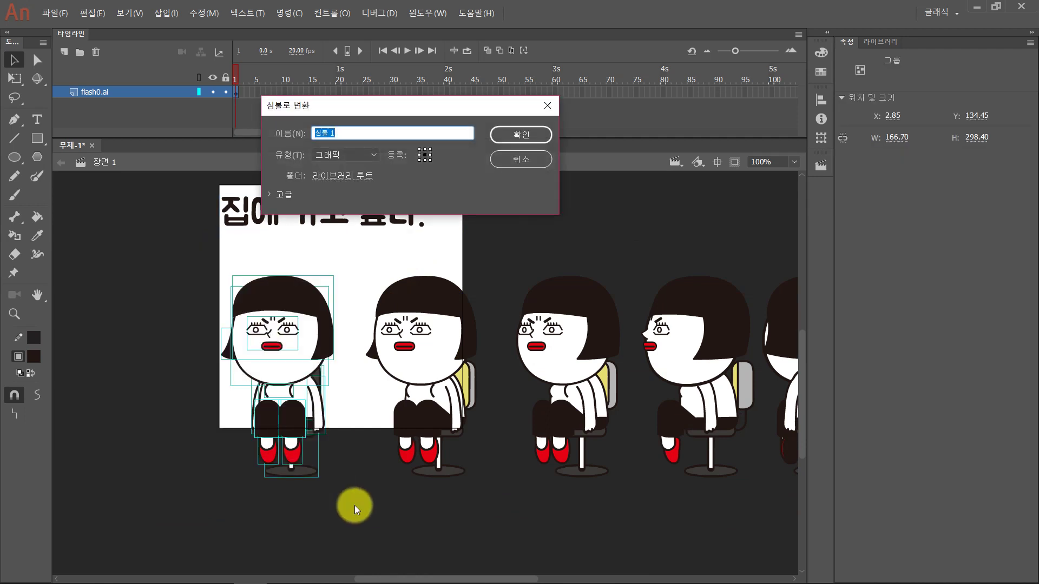
type("1")
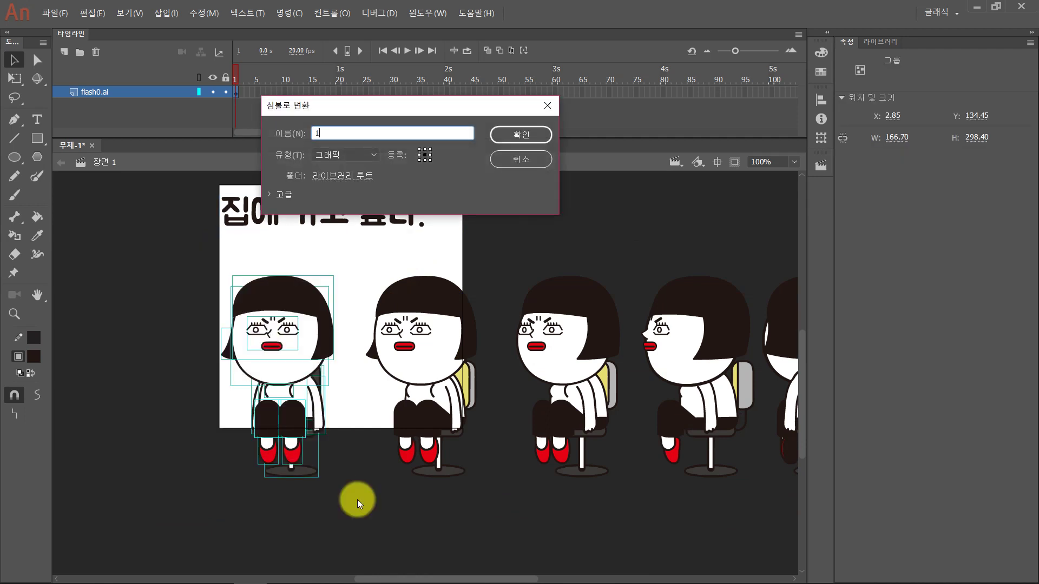
left_click(520, 134)
left_click(875, 42)
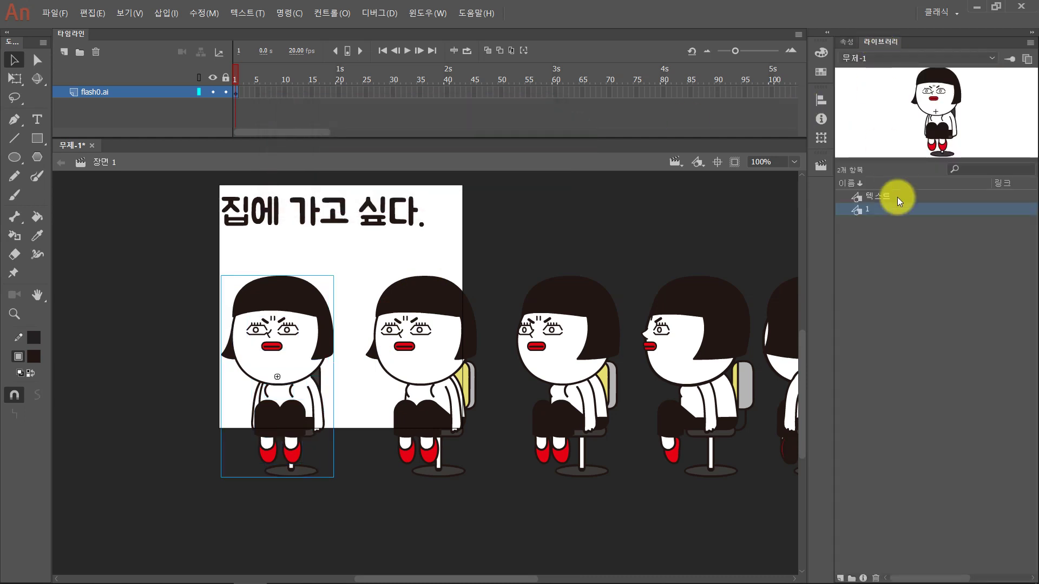
Step: Convert all parts of the second chair pose into a graphic symbol named 2
left_click_drag(346, 262, 487, 527)
key("F8")
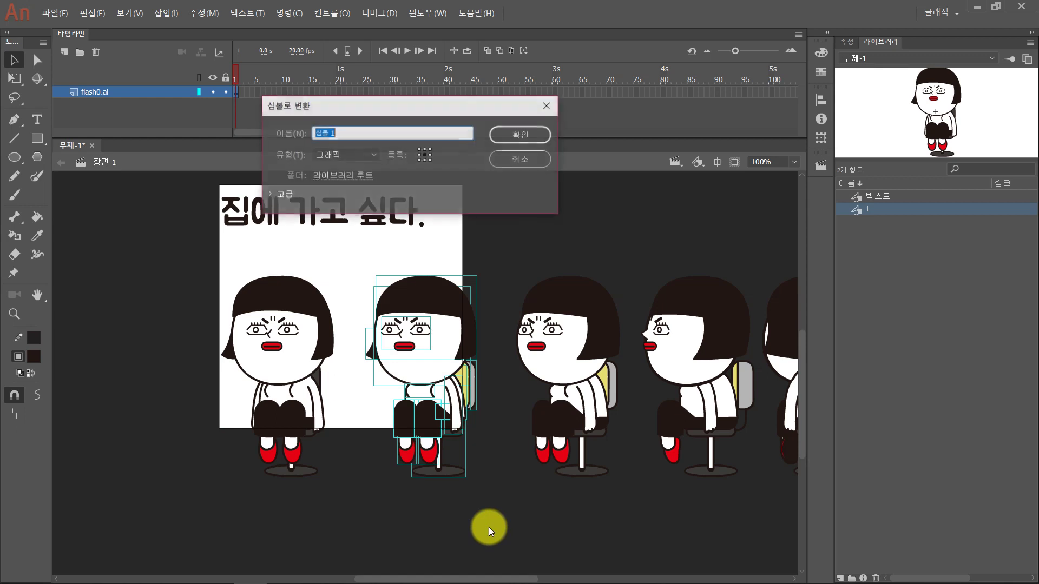
type("2")
left_click(514, 139)
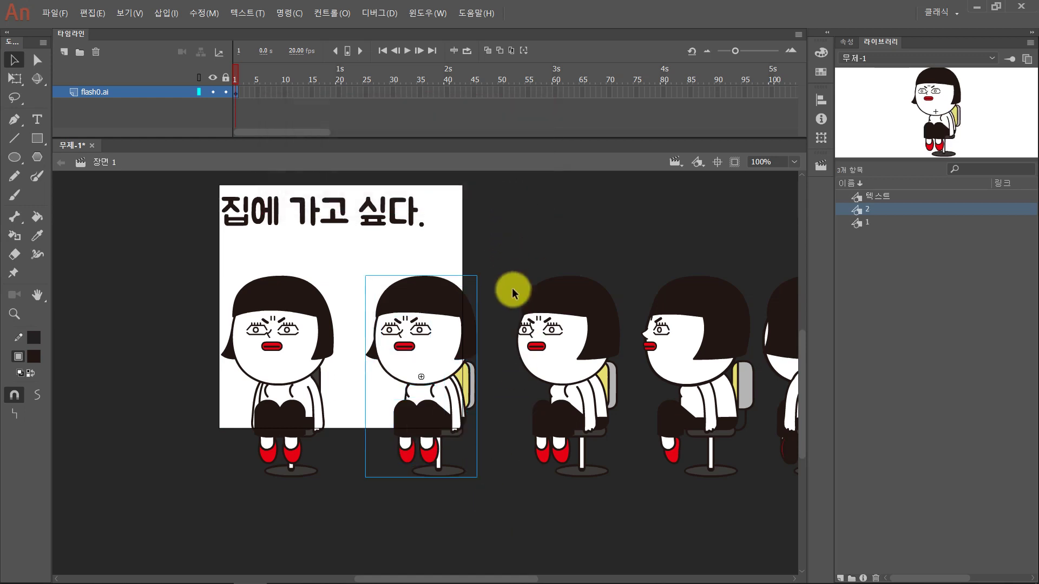
Step: Convert all parts of the third chair pose into a graphic symbol named 3
left_click_drag(506, 239, 631, 517)
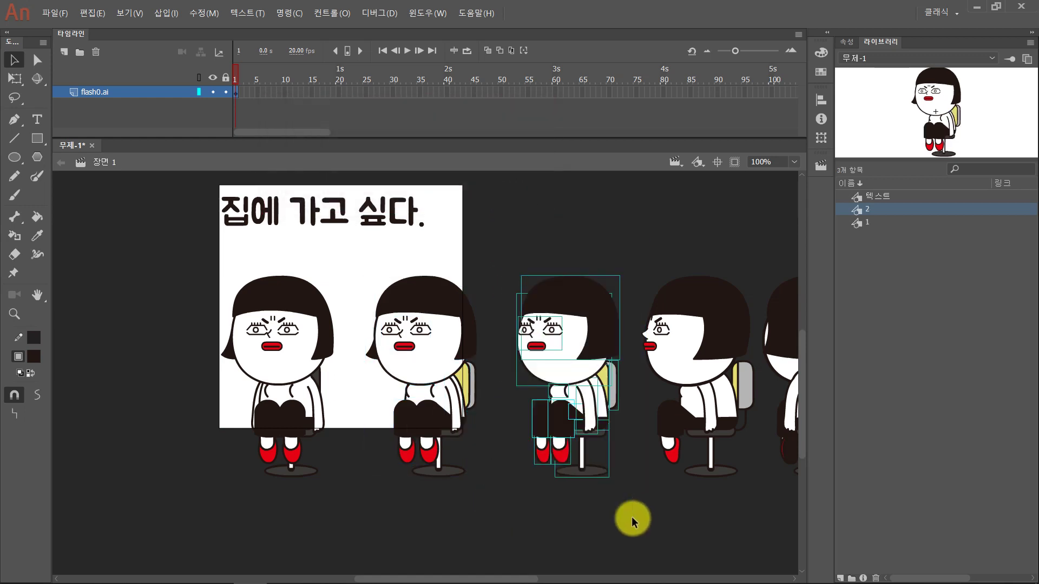
key("F8")
type("3")
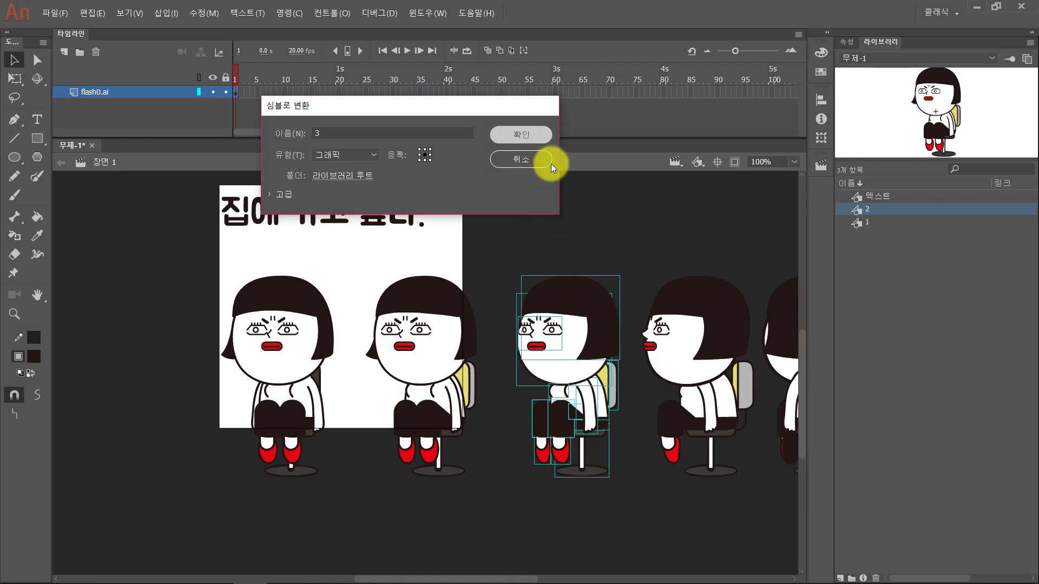
key("Return")
Step: Convert all parts of the fourth chair pose, the left-facing profile, into a graphic symbol named 4
left_click_drag(679, 261, 488, 468)
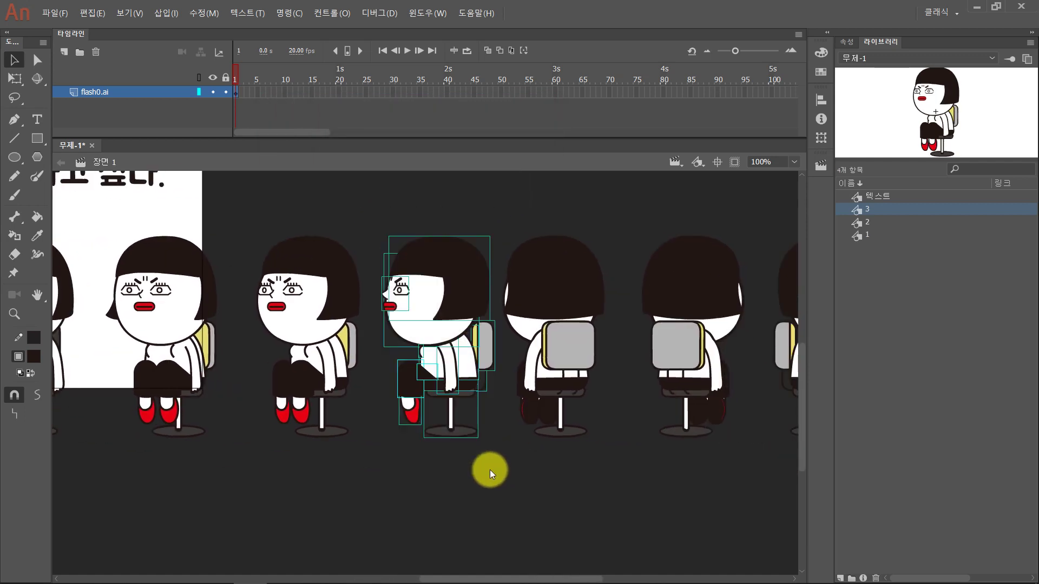
key("F8")
type("4")
left_click(525, 134)
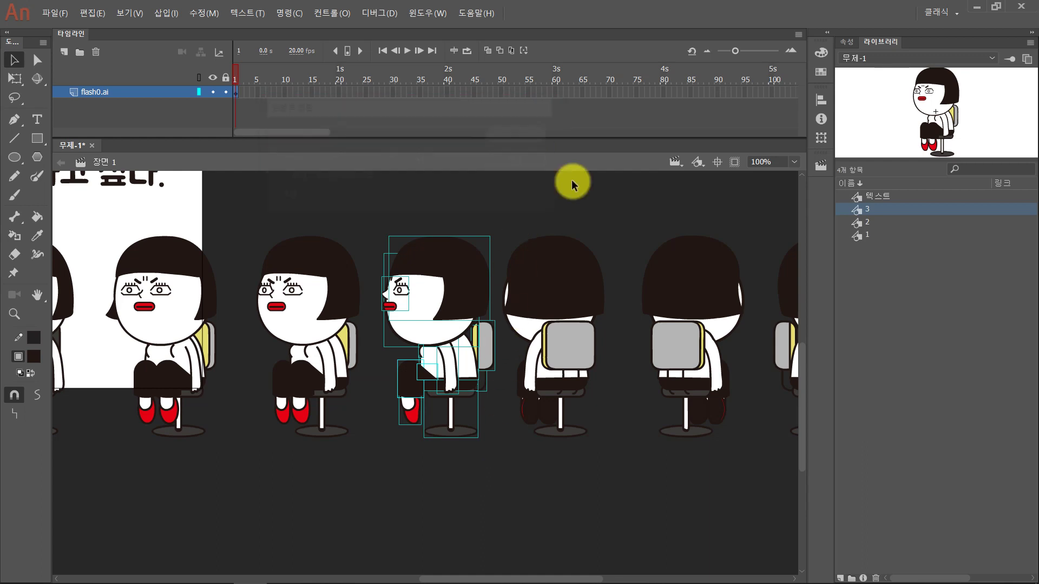
Step: Convert all parts of the fifth chair pose, the first one seen from behind, into a graphic symbol named 5
left_click_drag(619, 226, 531, 462)
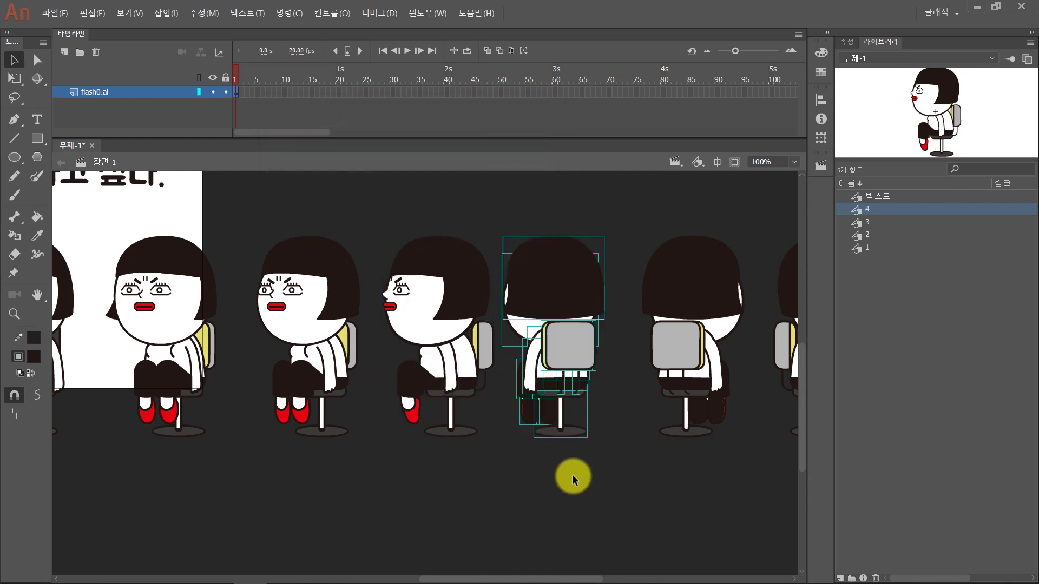
left_click(586, 427)
left_click_drag(605, 219, 501, 438)
left_click_drag(607, 452, 503, 208)
key("F8")
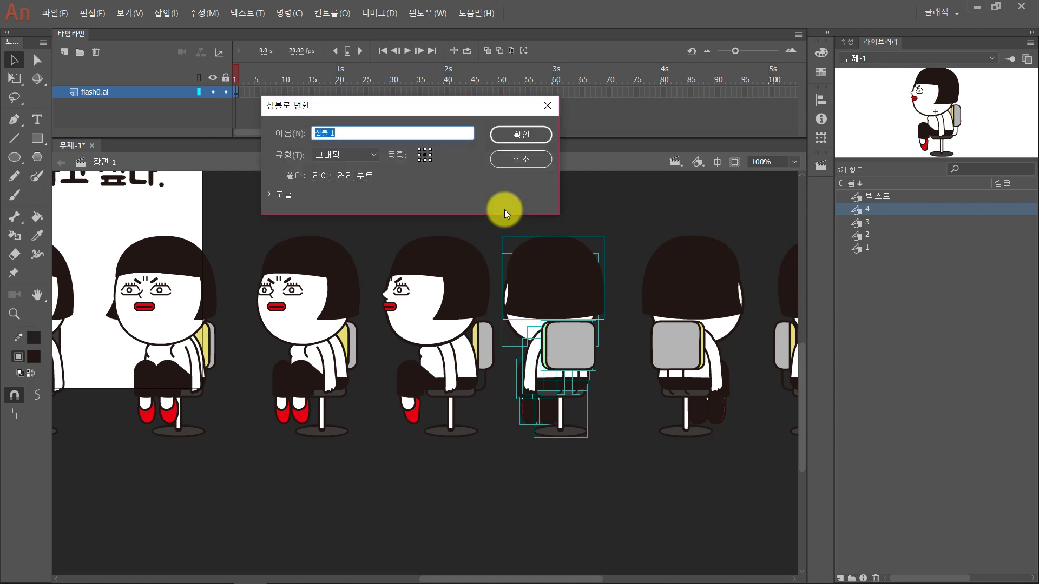
type("5")
left_click(517, 134)
Step: Convert all parts of the sixth chair pose, the second one seen from behind, into a graphic symbol named 6
left_click_drag(678, 209, 619, 485)
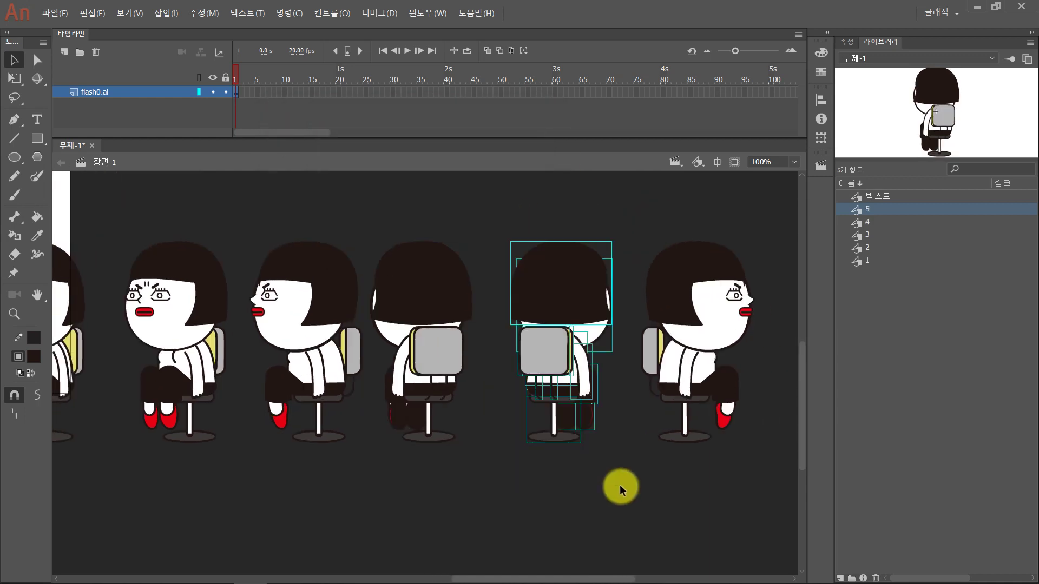
key("F8")
type("6")
left_click(528, 132)
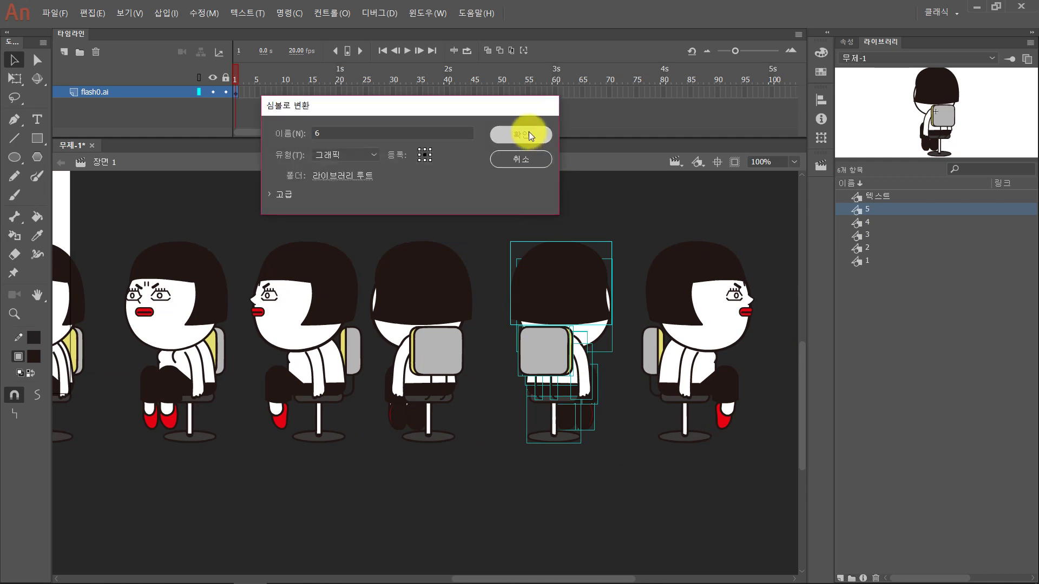
Step: Convert all parts of the seventh chair pose, the right-facing profile, into a graphic symbol named 7
left_click_drag(687, 217, 594, 512)
key("F8")
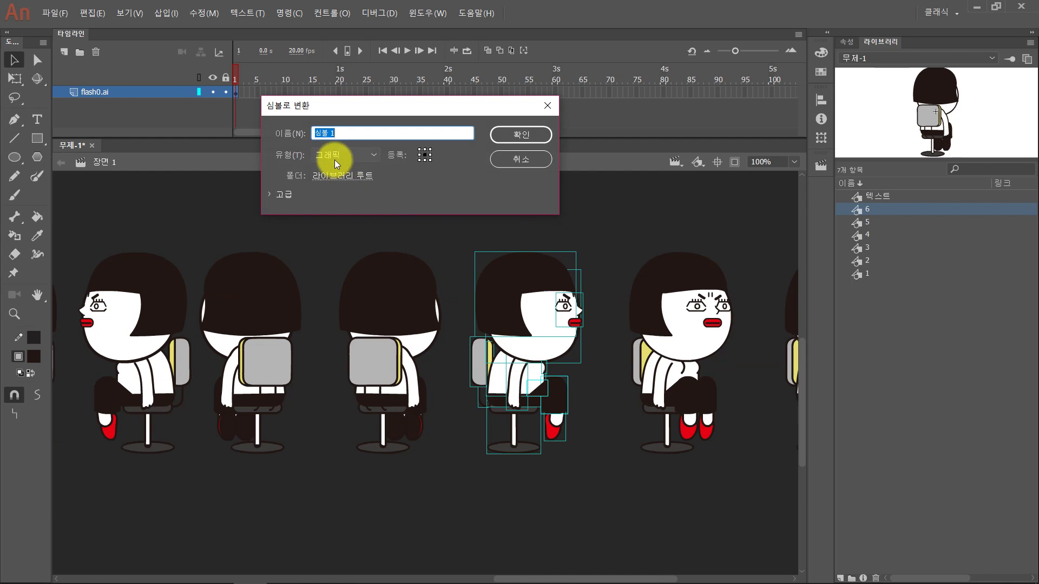
type("7")
left_click(533, 131)
Step: Convert all parts of the eighth chair pose, just after the right-facing profile, into a graphic symbol named 8
left_click_drag(603, 231, 757, 495)
key("F8")
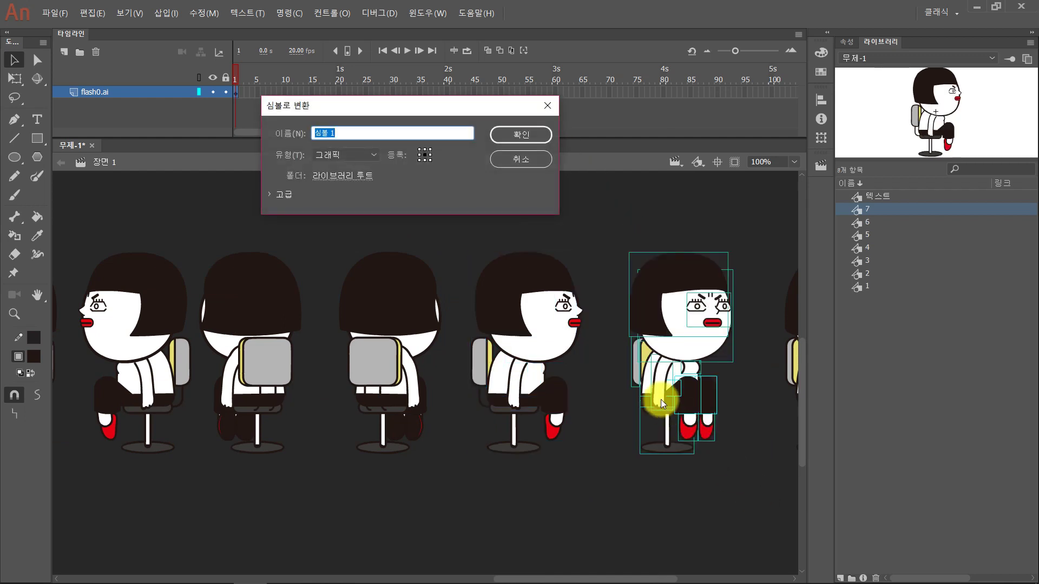
type("8")
left_click(503, 133)
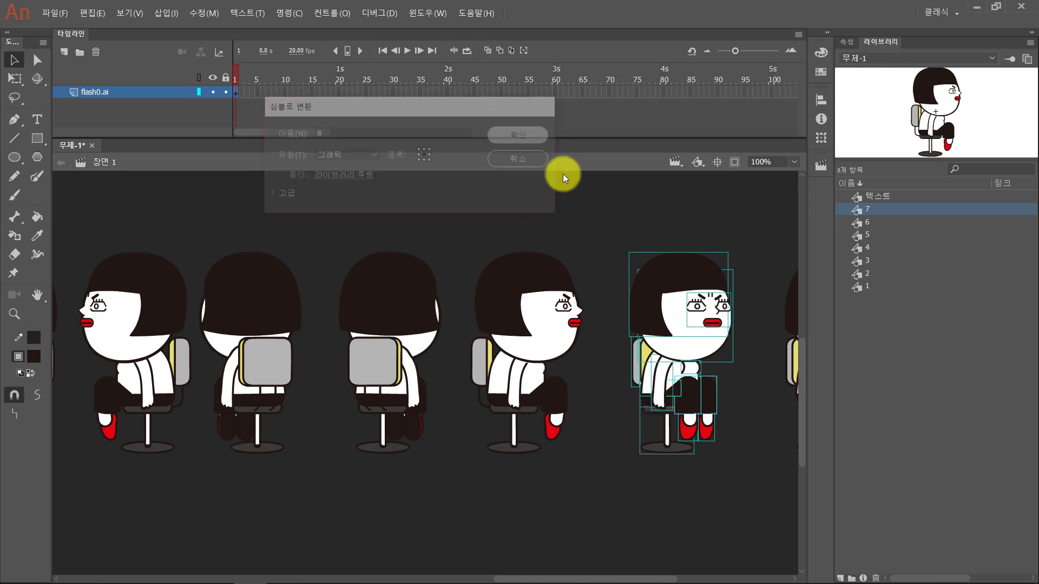
Step: Convert all parts of the ninth chair pose, the second-to-last in the row, into a graphic symbol named 9
left_click_drag(742, 238, 609, 500)
key("F8")
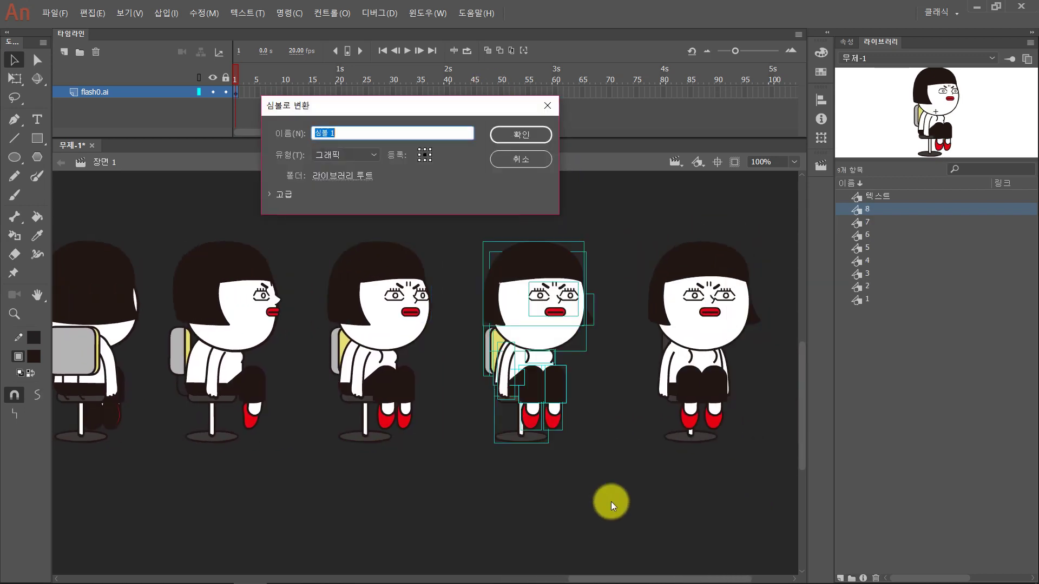
type("9")
left_click(527, 142)
Step: Convert all parts of the tenth chair pose, the last one in the row, into a graphic symbol named 10
left_click_drag(626, 215, 781, 492)
key("F8")
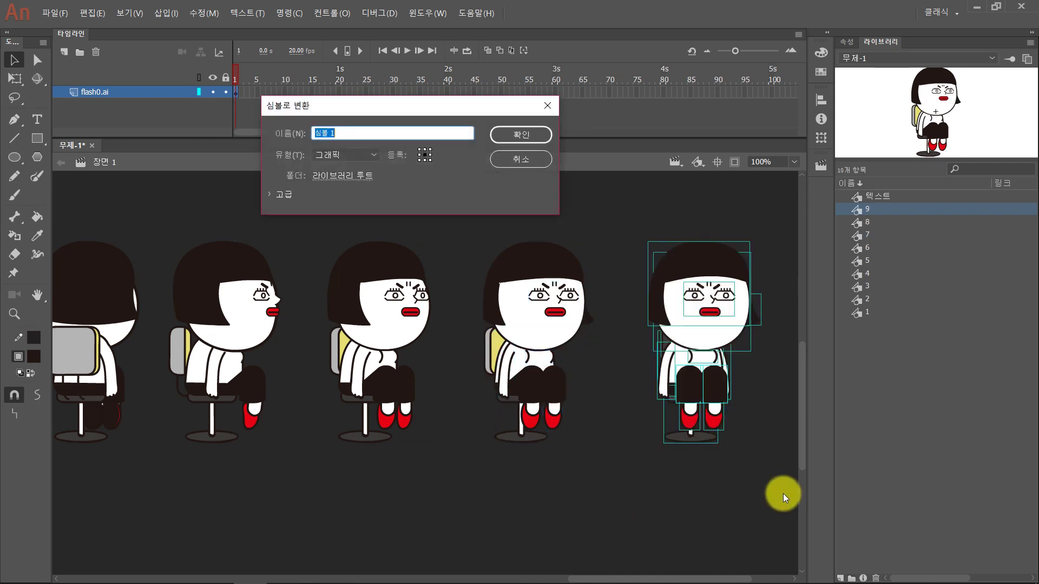
type("10")
left_click(523, 135)
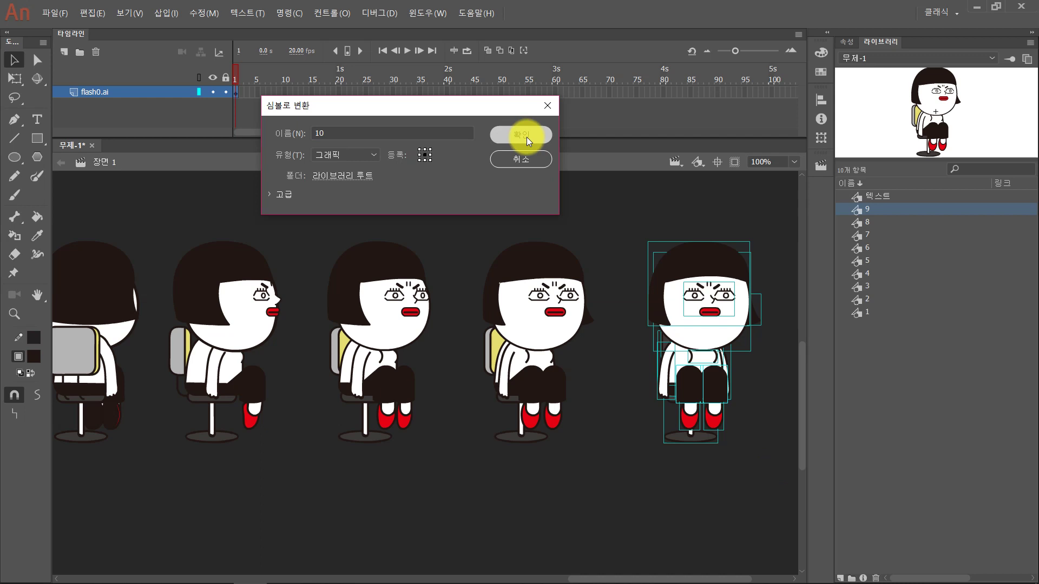
left_click(595, 214)
Step: Delete all ten chair poses and the caption from the stage, keeping their symbols in the library
key("ctrl+minus")
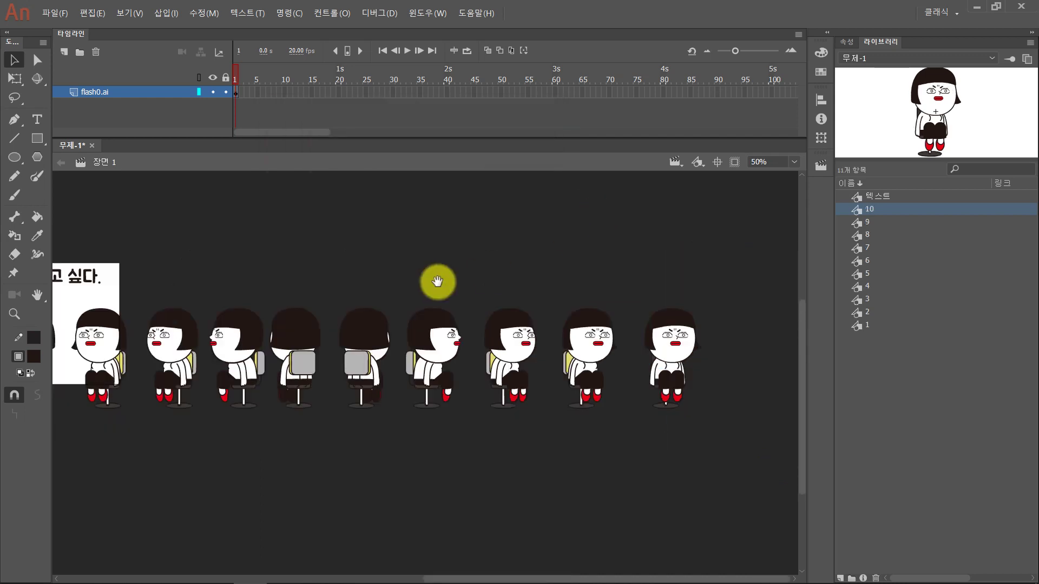
left_click_drag(436, 281, 498, 280)
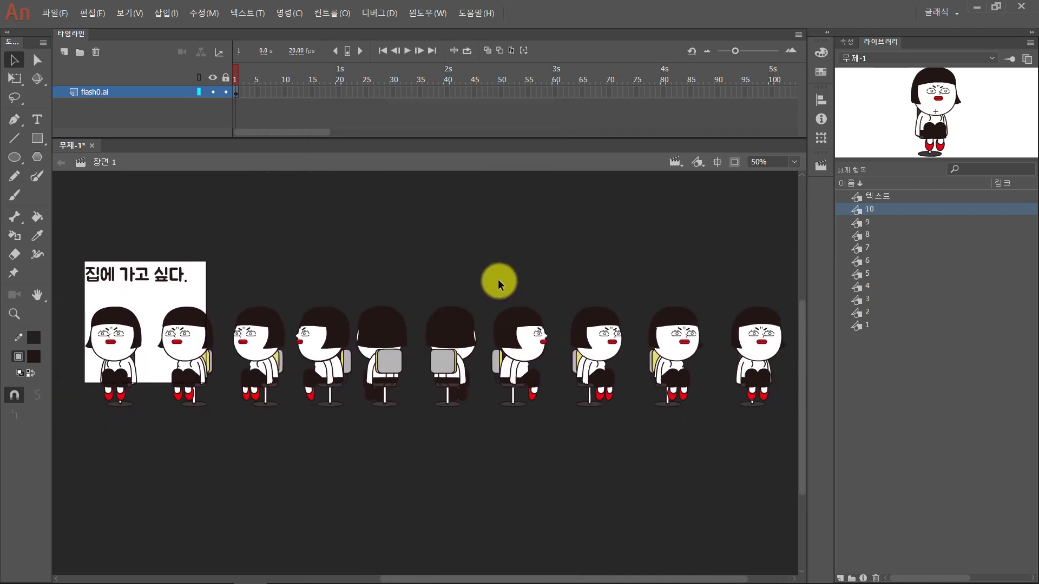
left_click_drag(777, 480, 103, 330)
key("Delete")
left_click_drag(267, 313, 115, 232)
key("Delete")
left_click_drag(161, 280, 392, 314)
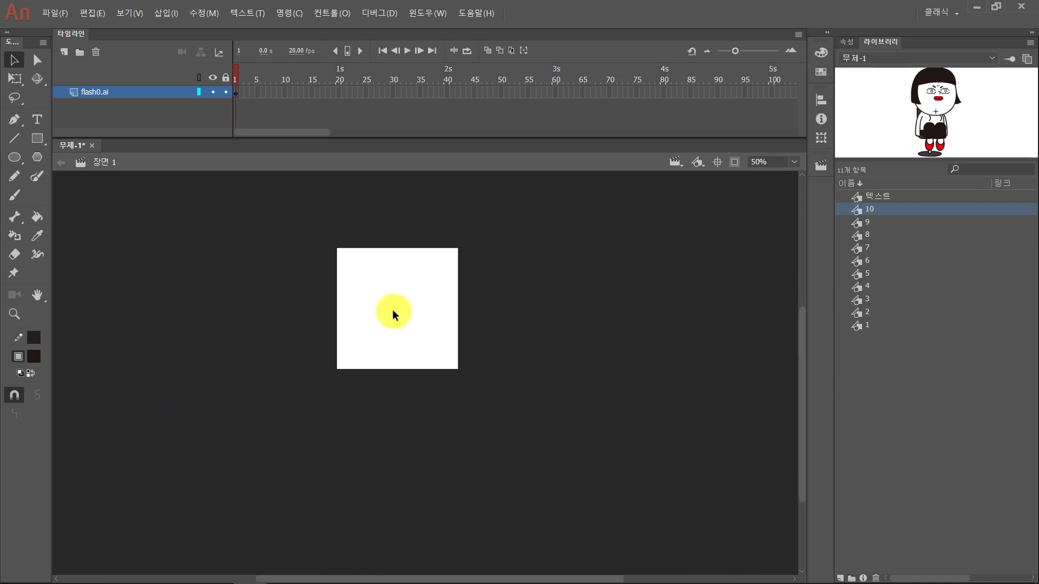
Step: Place library symbols 1 through 10 together on the empty stage as one overlapping stack
key("ctrl+1")
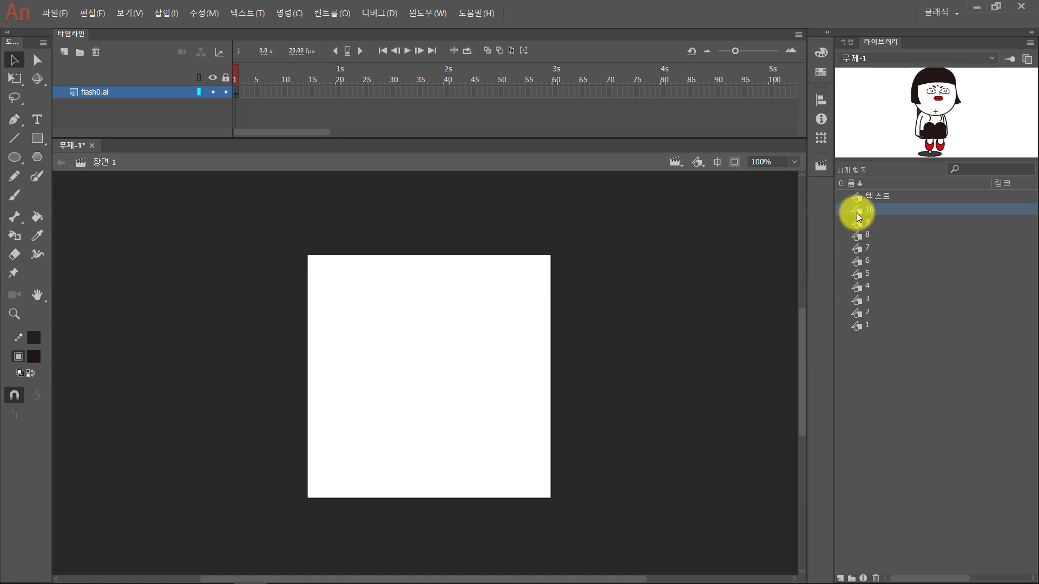
left_click(860, 326)
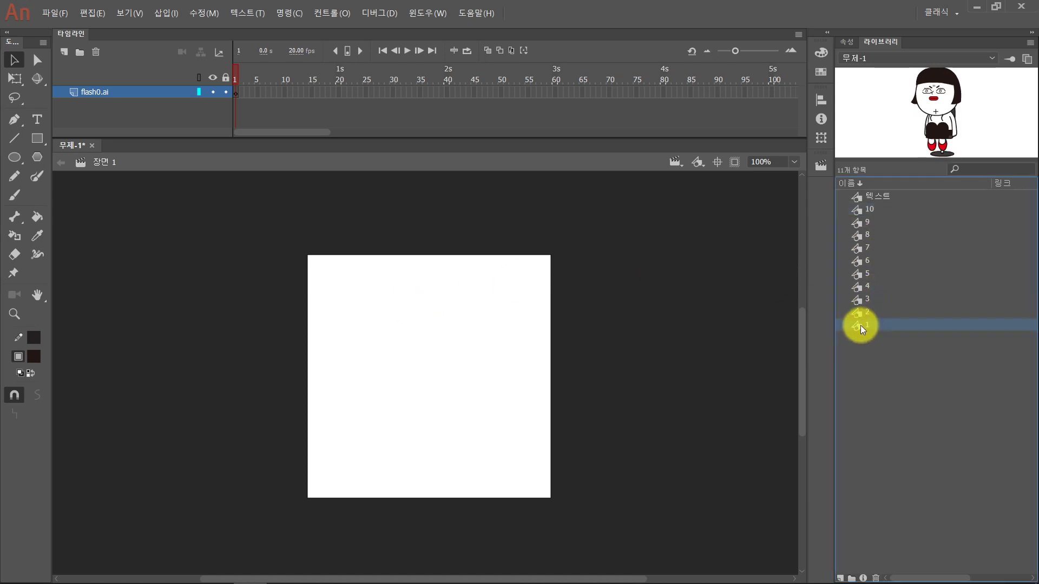
left_click(858, 210, "shift")
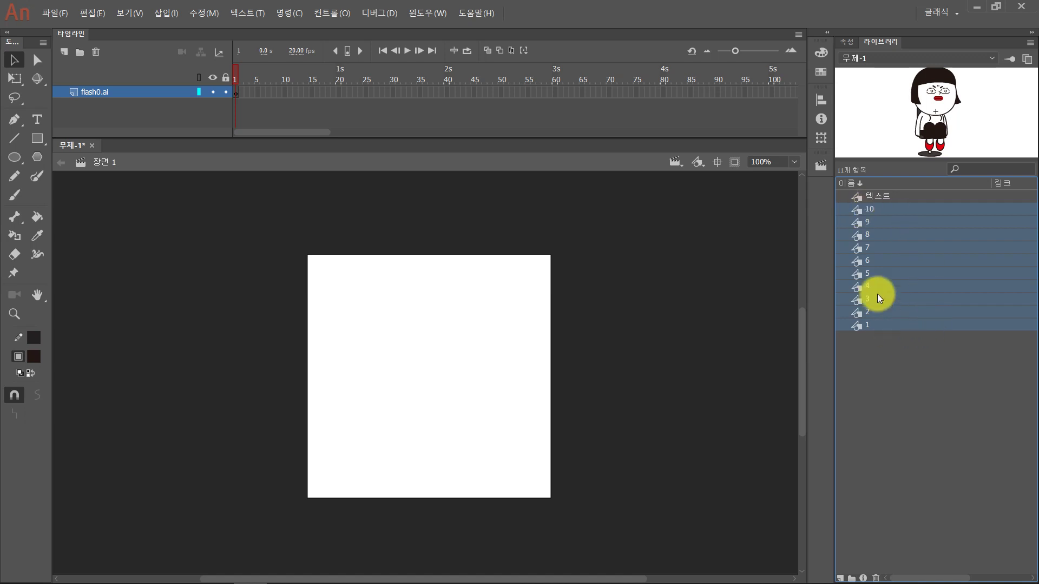
left_click_drag(570, 271, 450, 361)
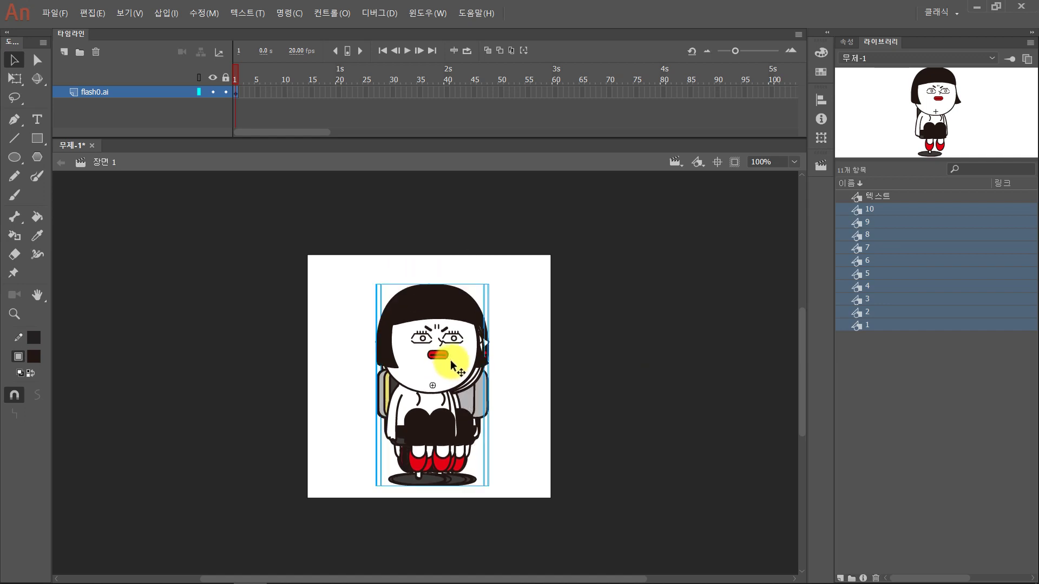
Step: Centre the stacked symbols horizontally on the stage and shift them slightly to the right
left_click(821, 101)
left_click(702, 123)
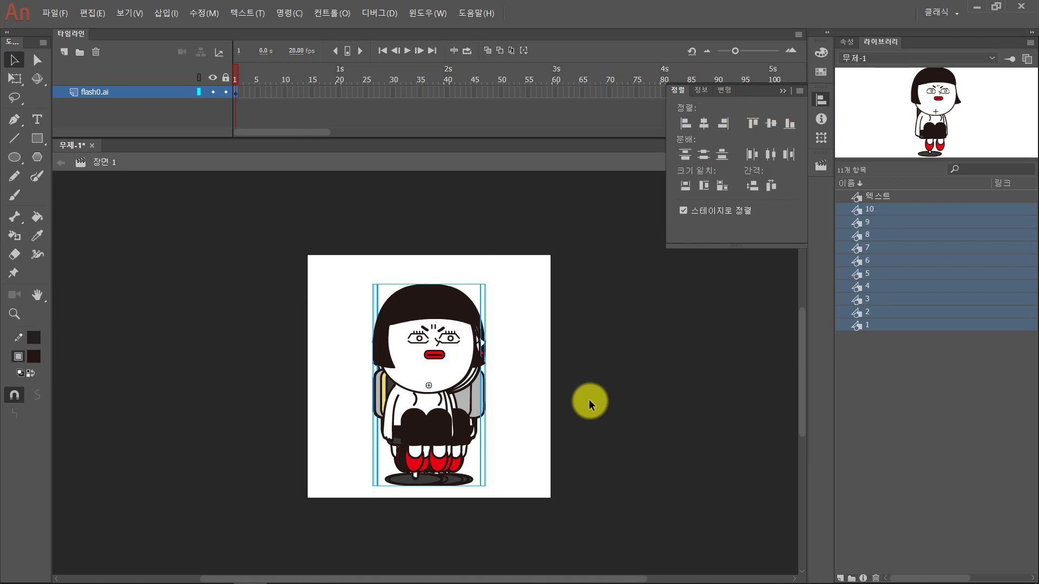
left_click_drag(433, 365, 445, 358)
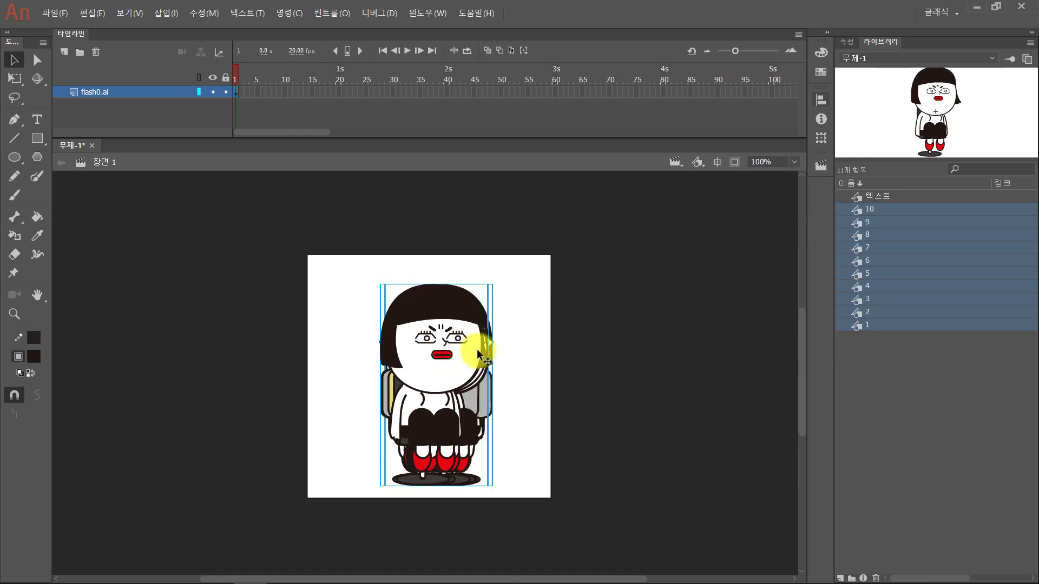
Step: Distribute all ten stacked symbols to keyframes so that each pose has its own frame
left_click(234, 92)
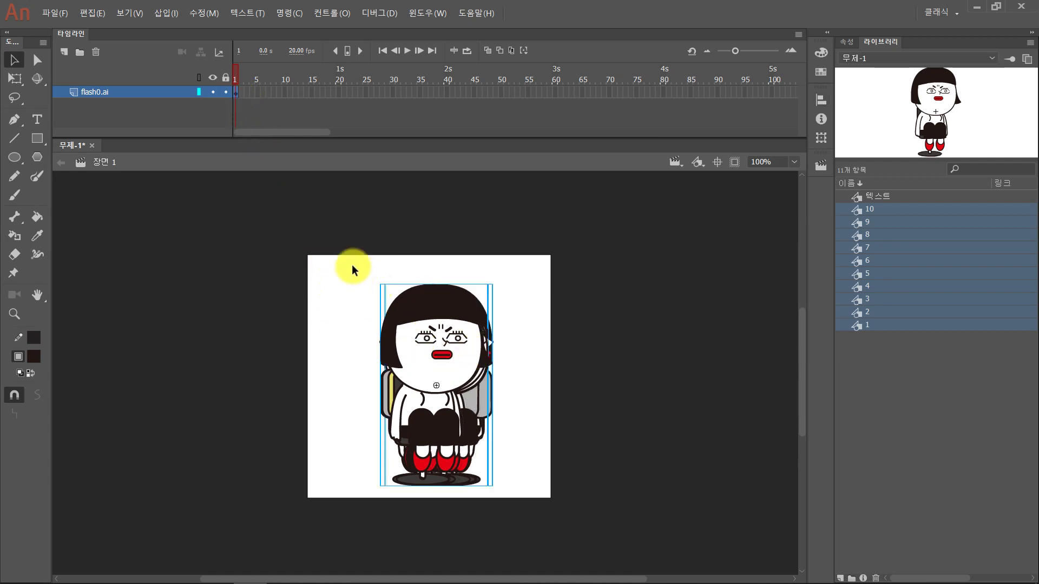
left_click_drag(351, 264, 595, 559)
left_click(582, 428)
left_click_drag(301, 219, 601, 556)
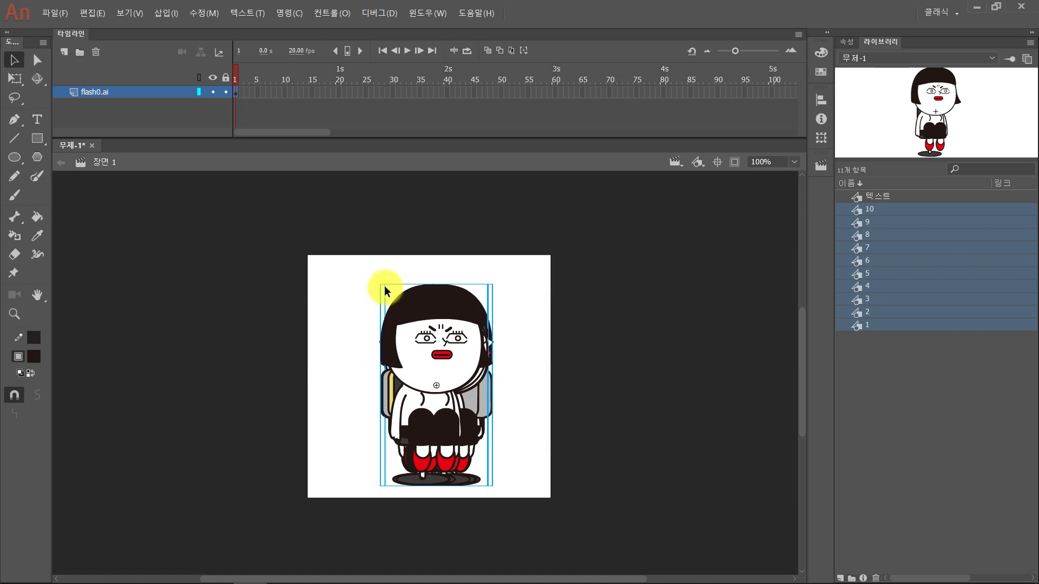
right_click(421, 346)
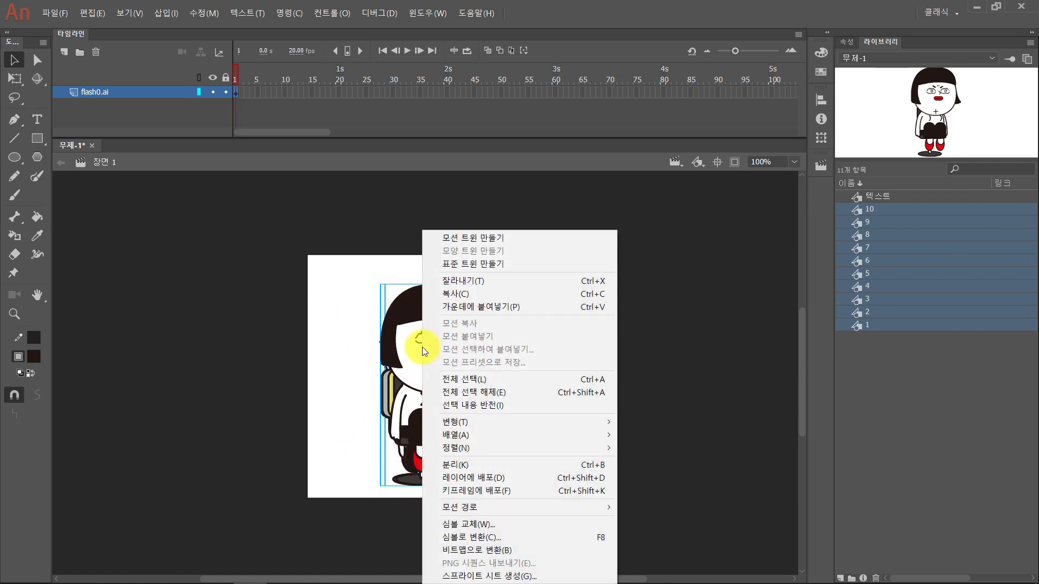
left_click(469, 491)
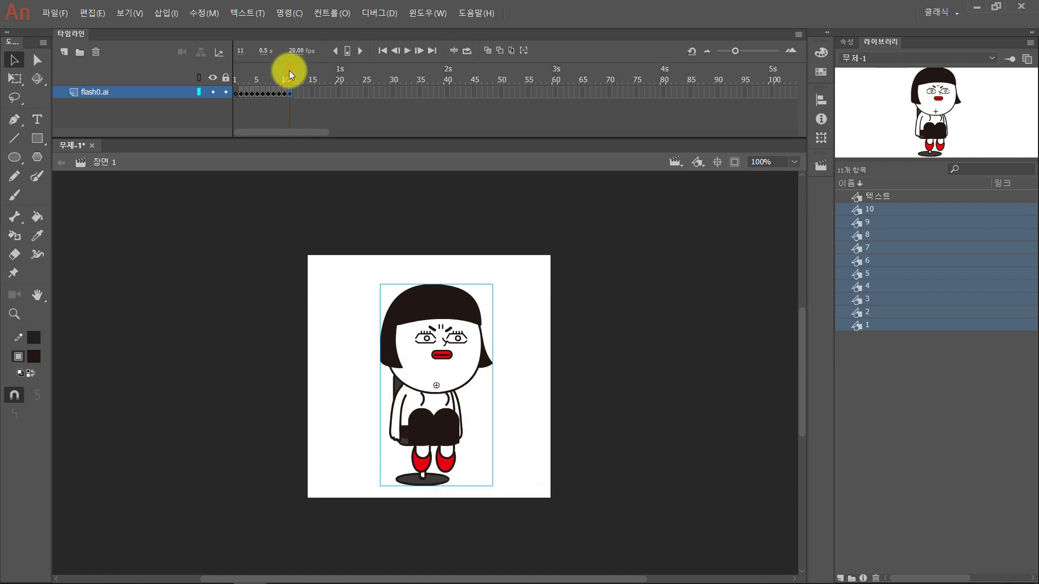
Step: Remove the empty first frame from the flash0.ai layer
left_click_drag(289, 70, 235, 75)
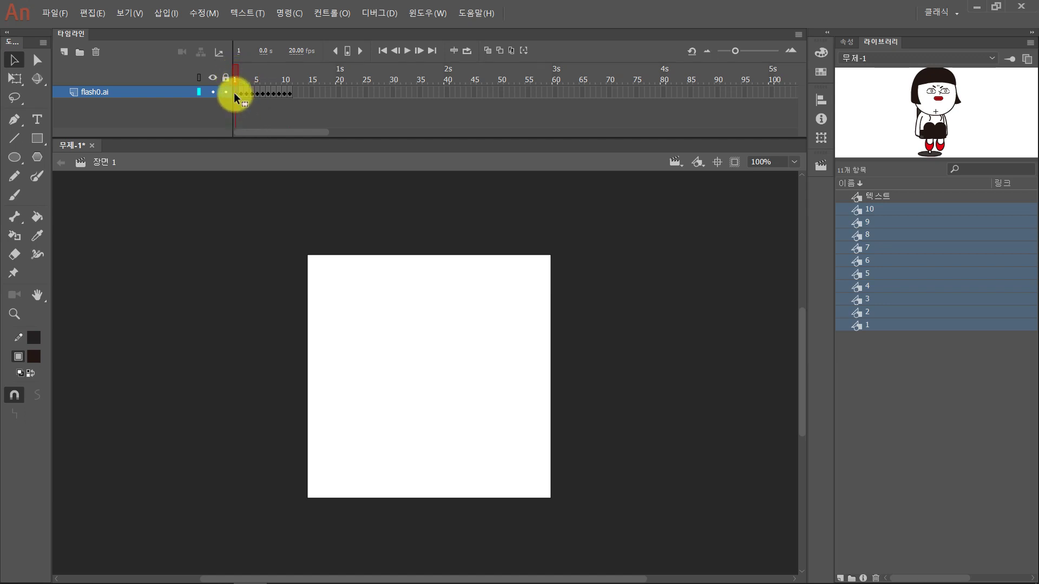
right_click(234, 92)
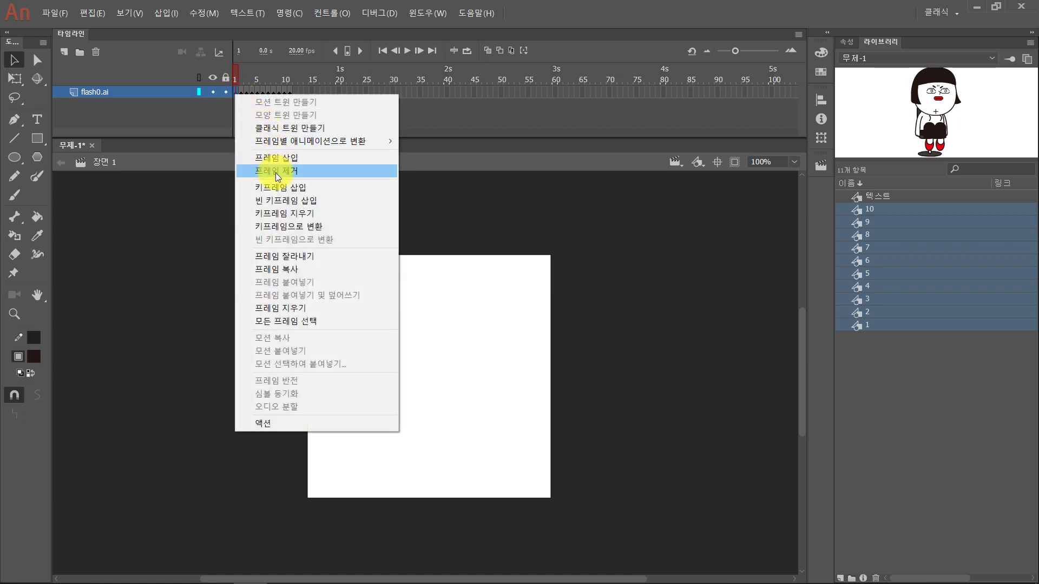
left_click(274, 172)
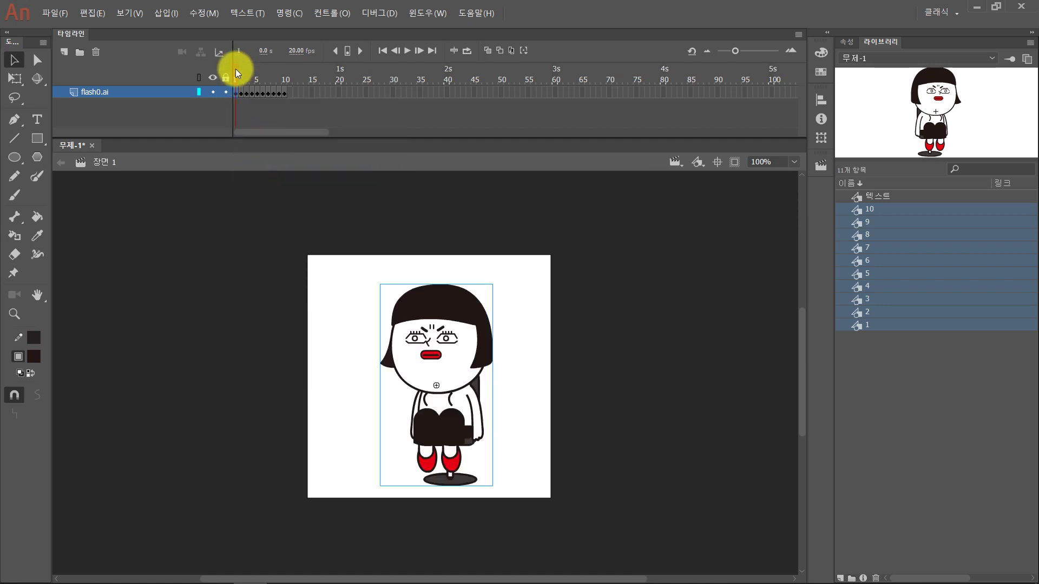
Step: Scrub through the pose frames and move the frame 1 pose left until its chair base is near the stage's horizontal centre
left_click_drag(235, 69, 297, 79)
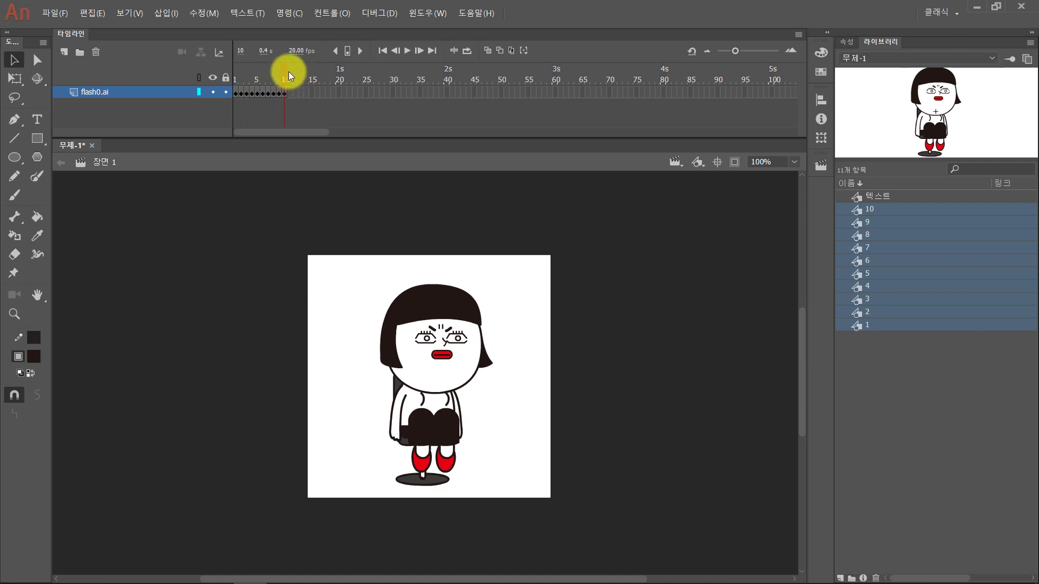
left_click_drag(288, 71, 225, 74)
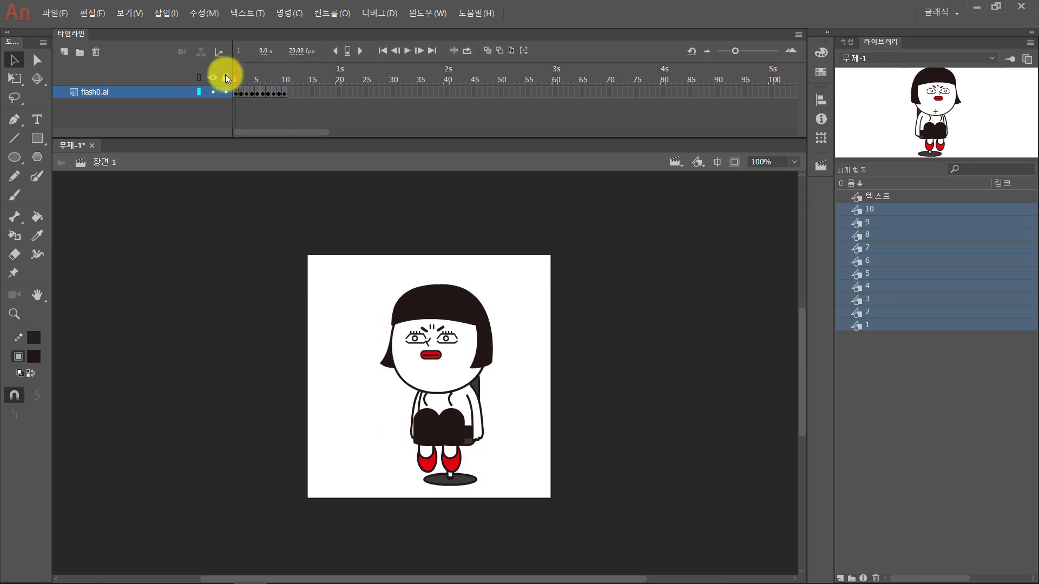
left_click(460, 363)
left_click_drag(454, 353, 427, 350)
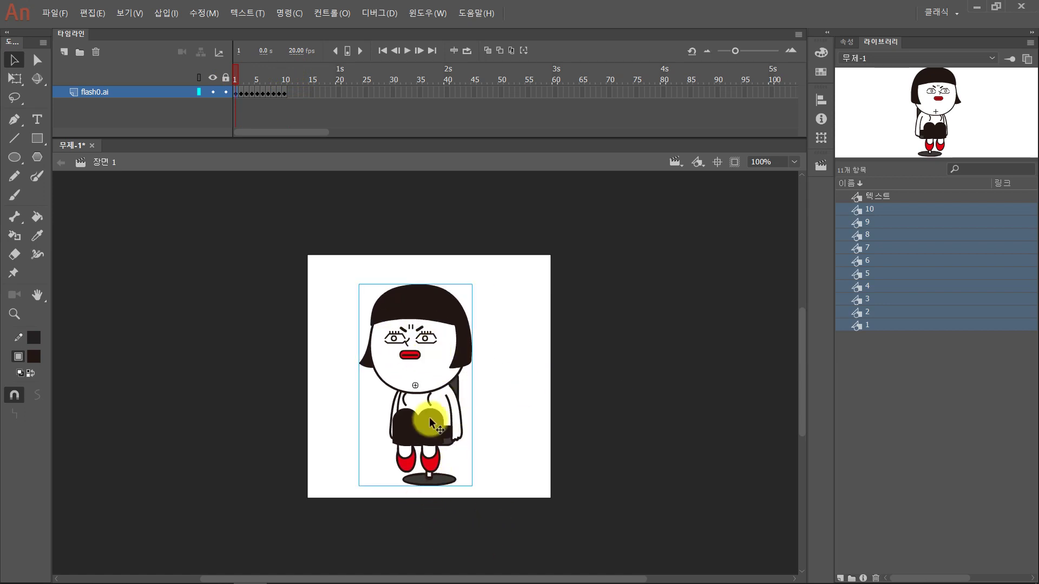
key("Return")
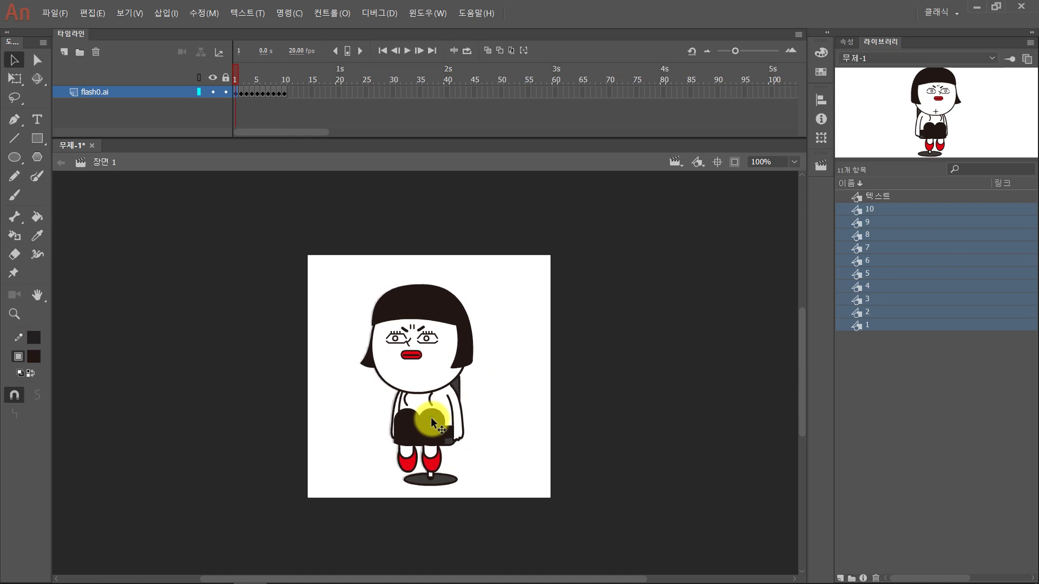
left_click(431, 417)
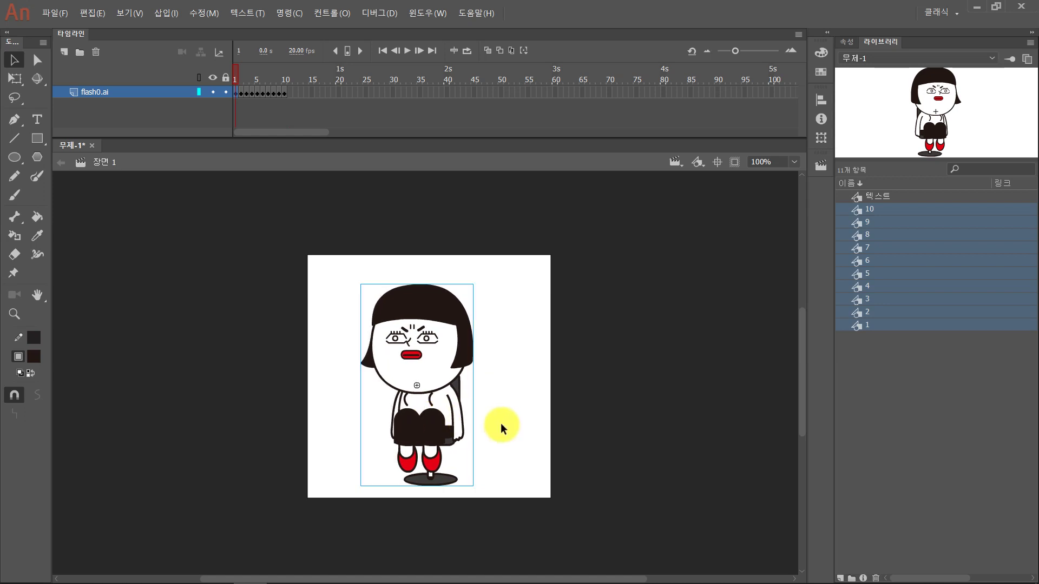
Step: Deselect the pose and show the rulers around the stage
left_click(410, 200)
key("ctrl+alt+shift+r")
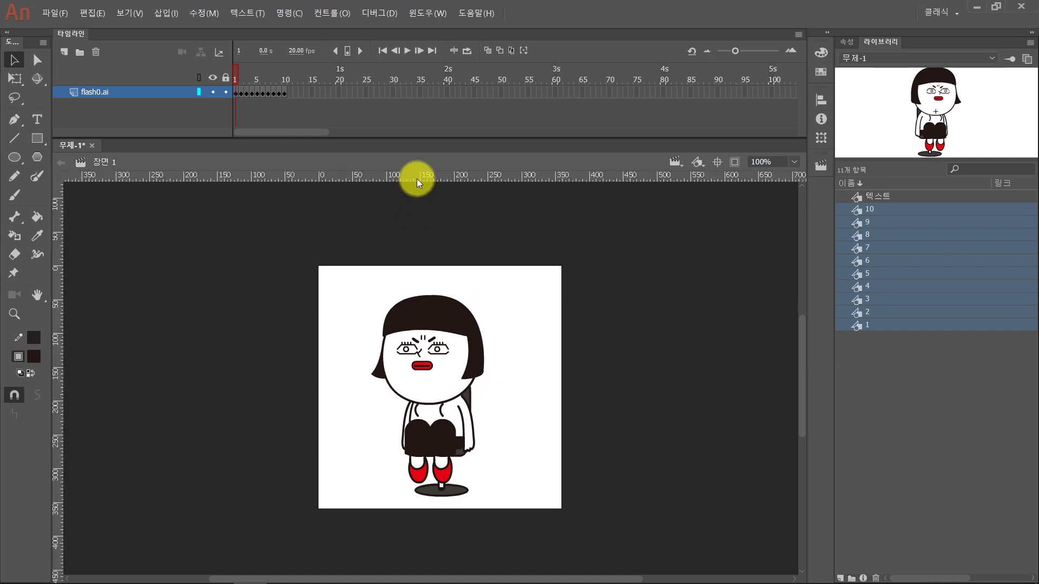
left_click(128, 18)
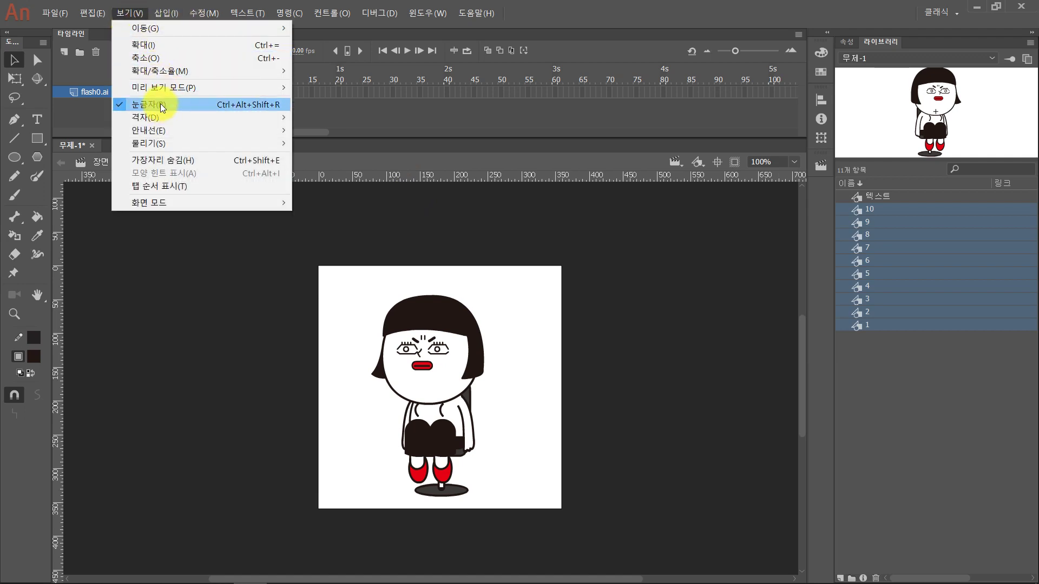
left_click(248, 301)
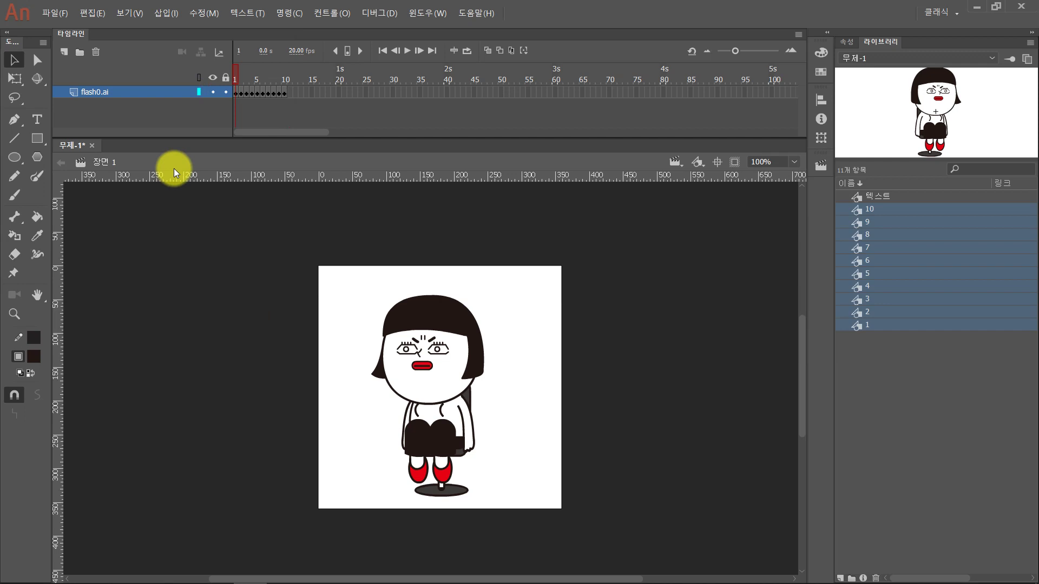
Step: Add a vertical guide and align it with the right edge of the chair base in frame 1
key("ctrl+=")
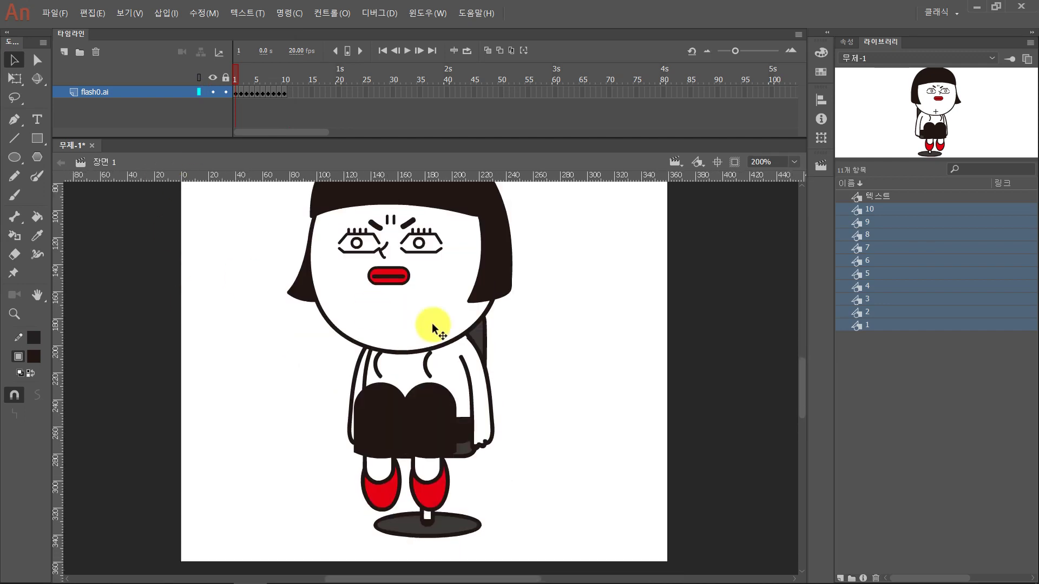
left_click(432, 323)
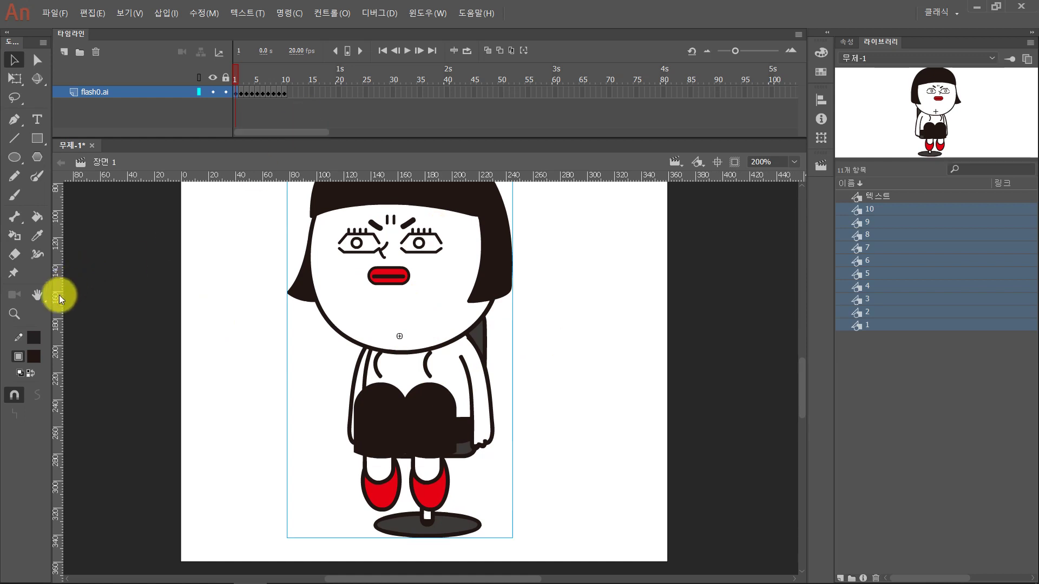
left_click_drag(59, 300, 373, 325)
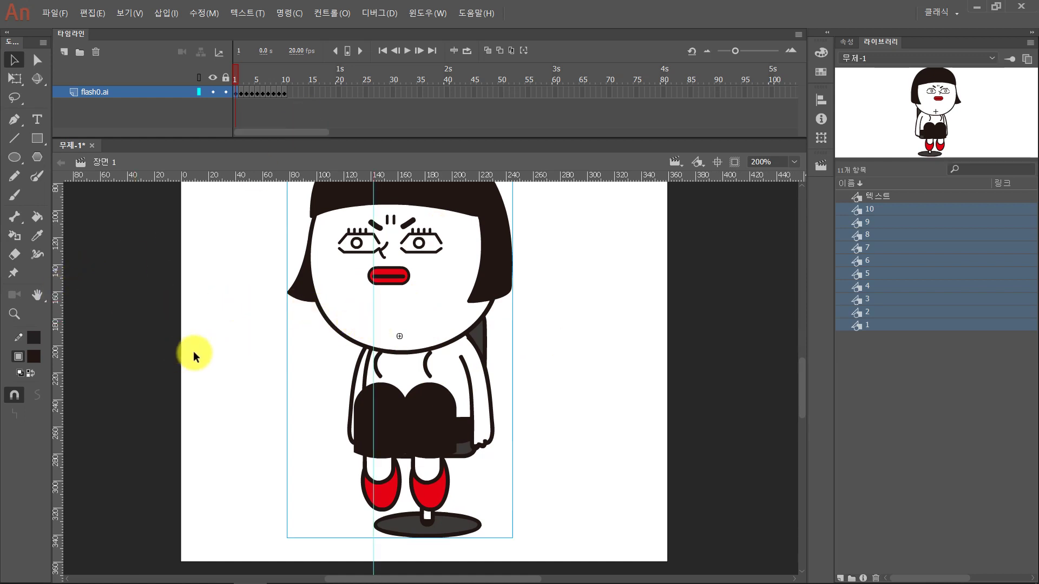
left_click_drag(373, 380, 481, 391)
scroll(565, 421, "down", 3)
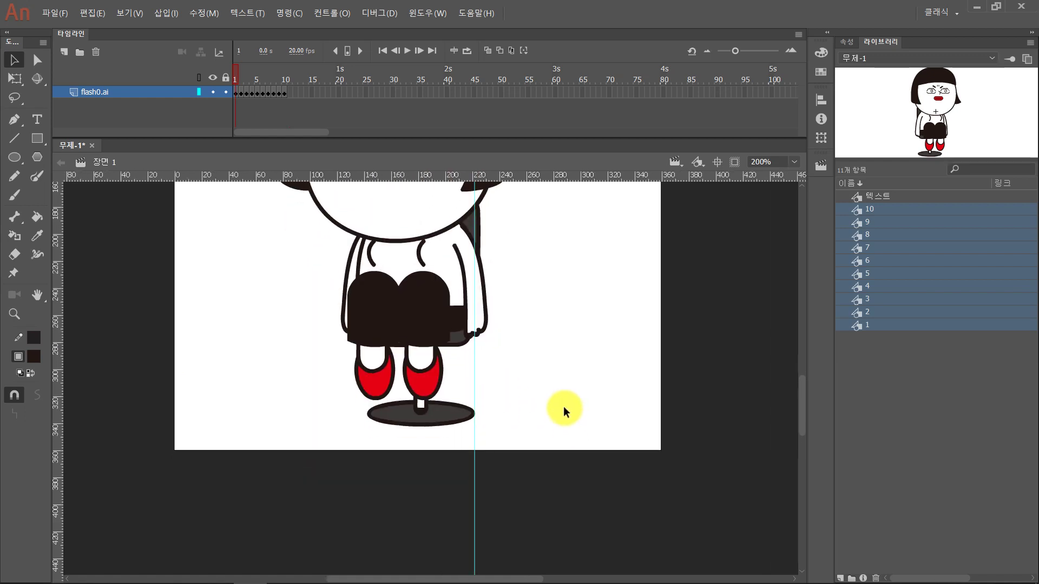
key("ctrl+equal")
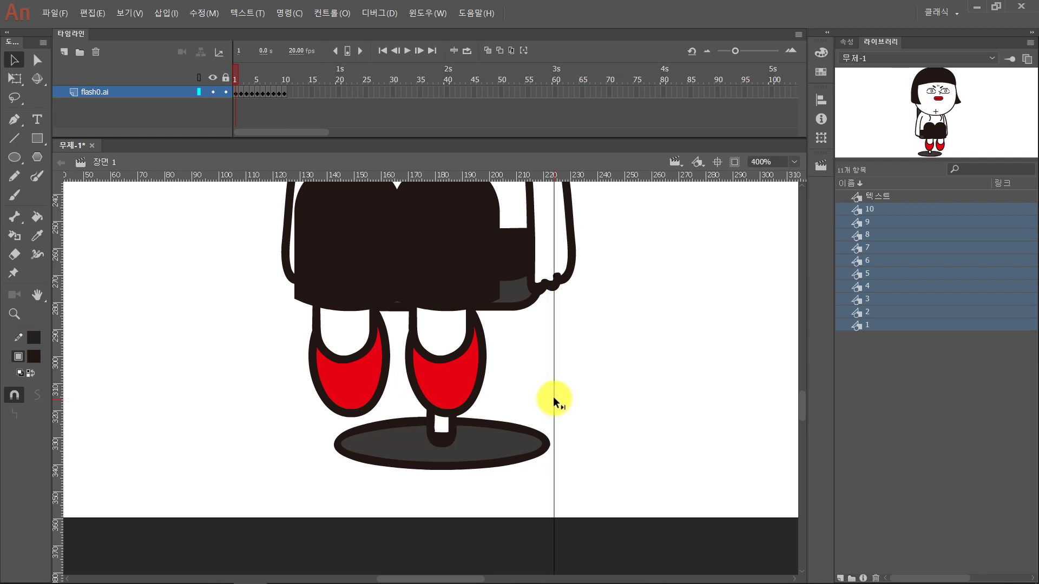
left_click_drag(554, 401, 550, 401)
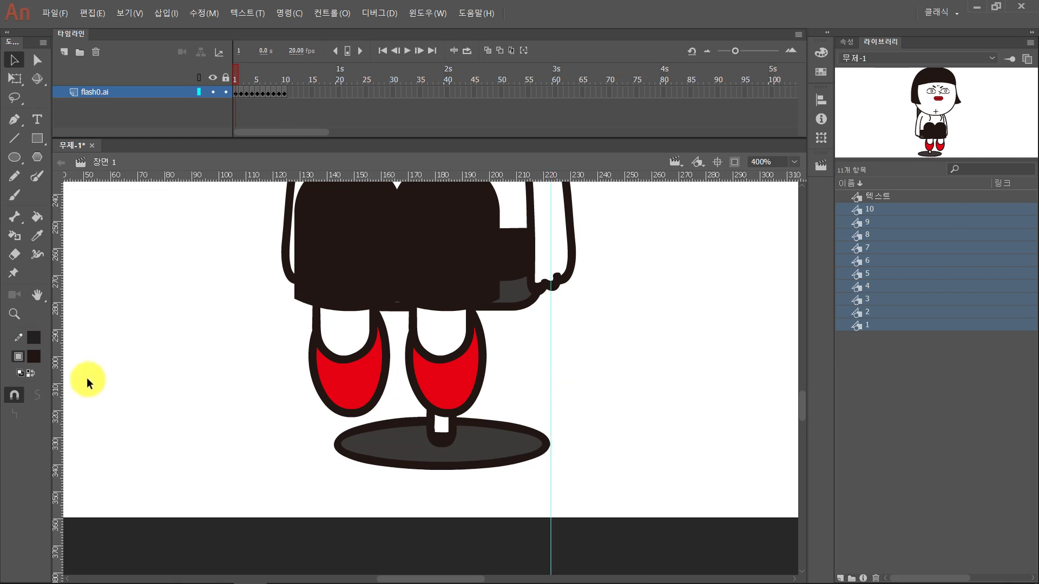
Step: Add a second vertical guide at the chair base's left edge and move the frame 2 pose so its base fits between the guides
left_click_drag(59, 392, 334, 412)
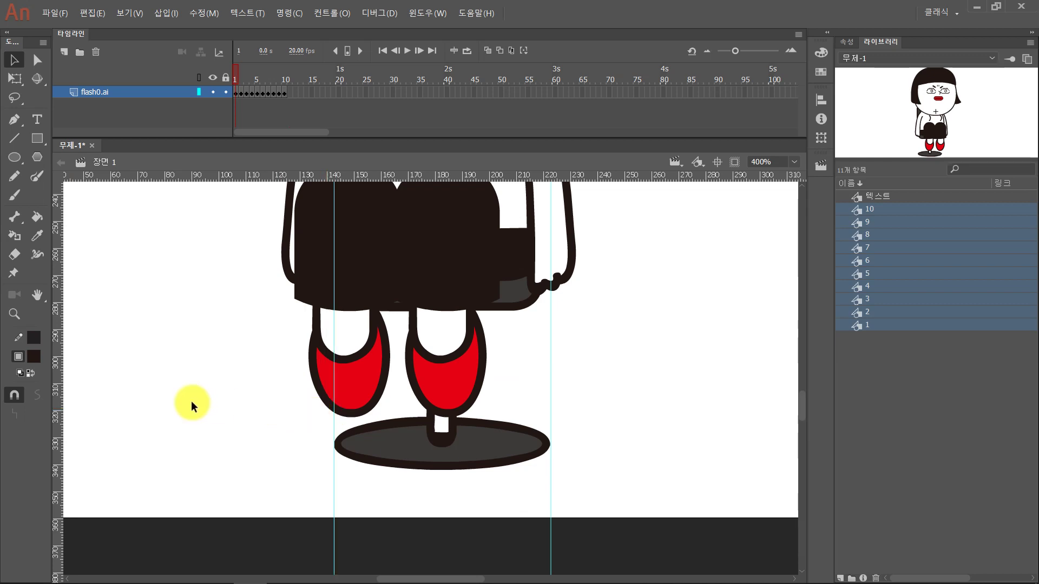
left_click(236, 93)
left_click(241, 93)
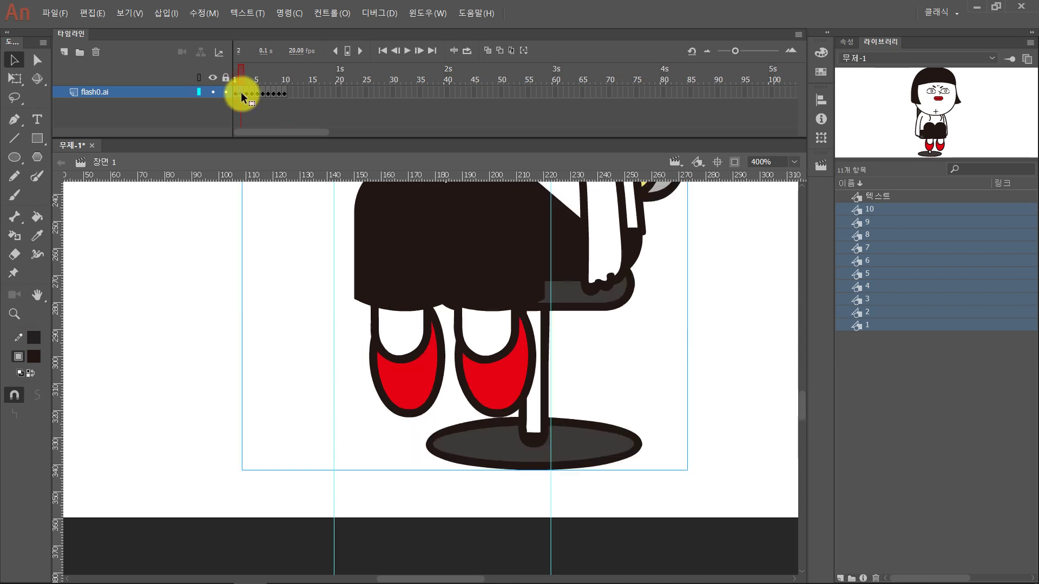
left_click_drag(517, 364, 426, 355)
left_click(241, 99)
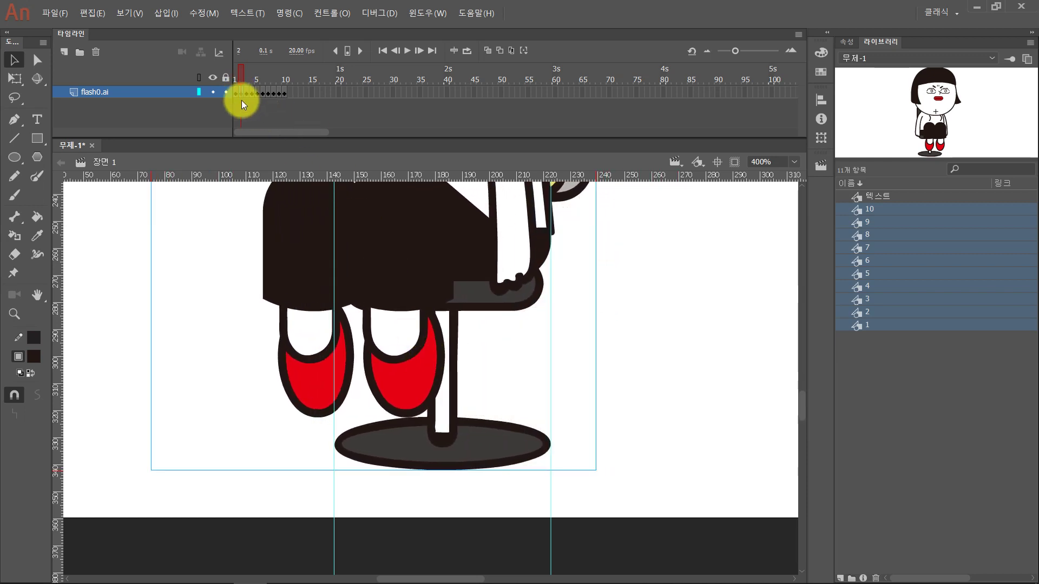
Step: Move the poses in frames 3 and 4 left so their chair bases fit between the two guides
left_click(246, 93)
left_click_drag(459, 375, 375, 372)
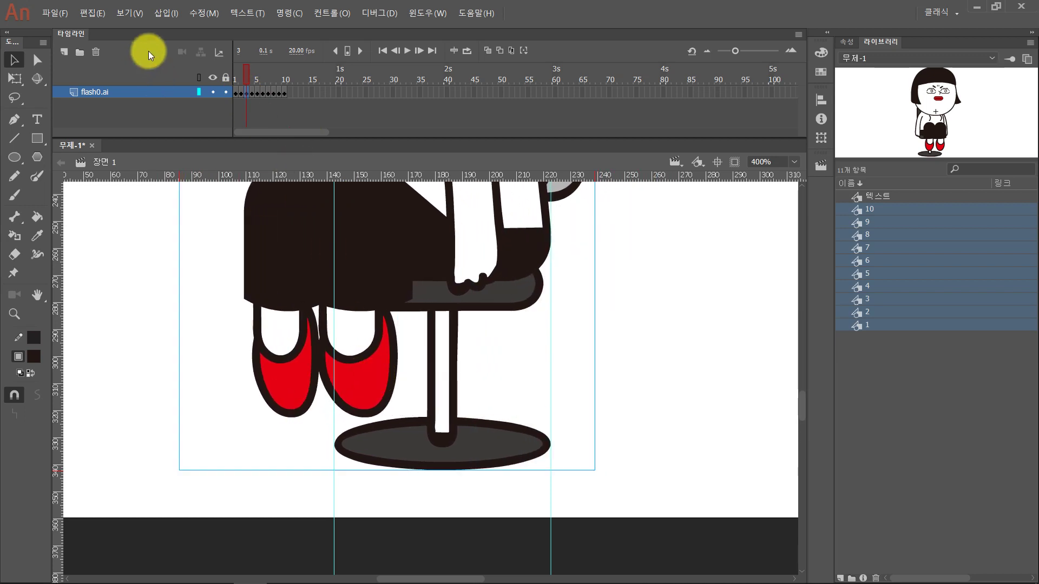
left_click(251, 93)
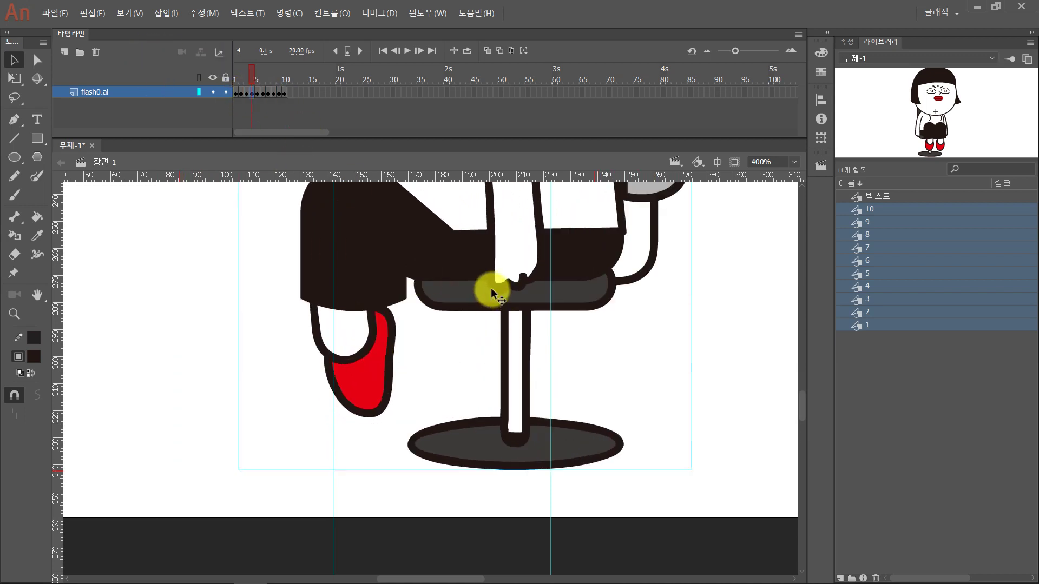
left_click_drag(491, 290, 417, 287)
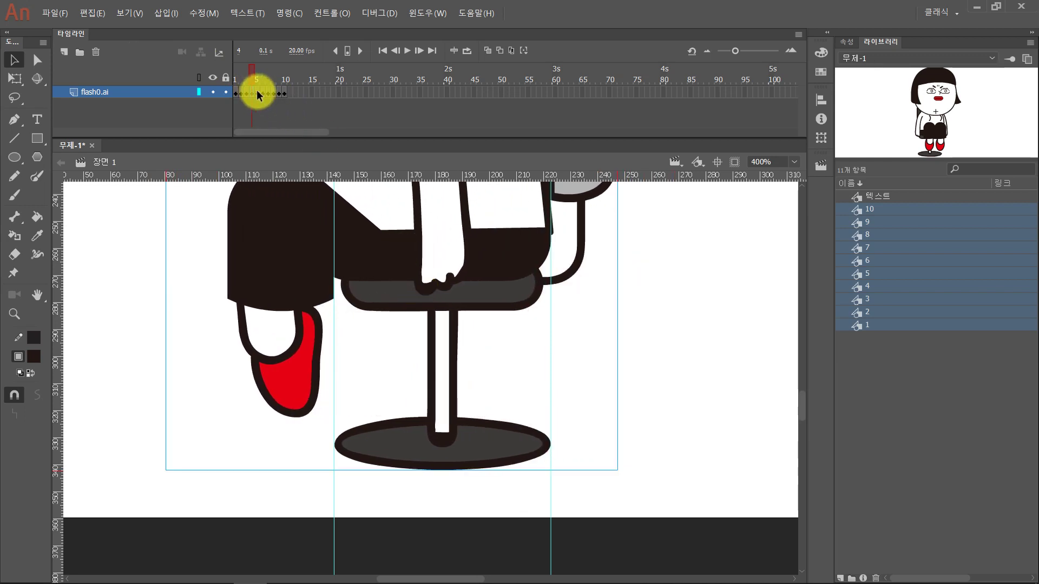
Step: Align the chair bases of the frame 5 and frame 6 poses with the two vertical guides
left_click(257, 93)
left_click_drag(498, 371, 444, 380)
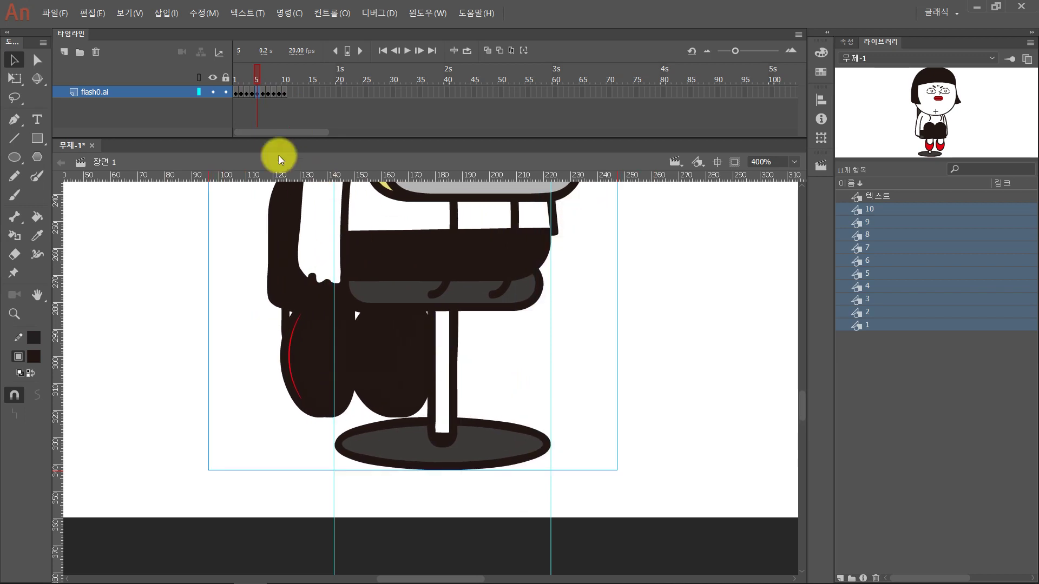
left_click(262, 93)
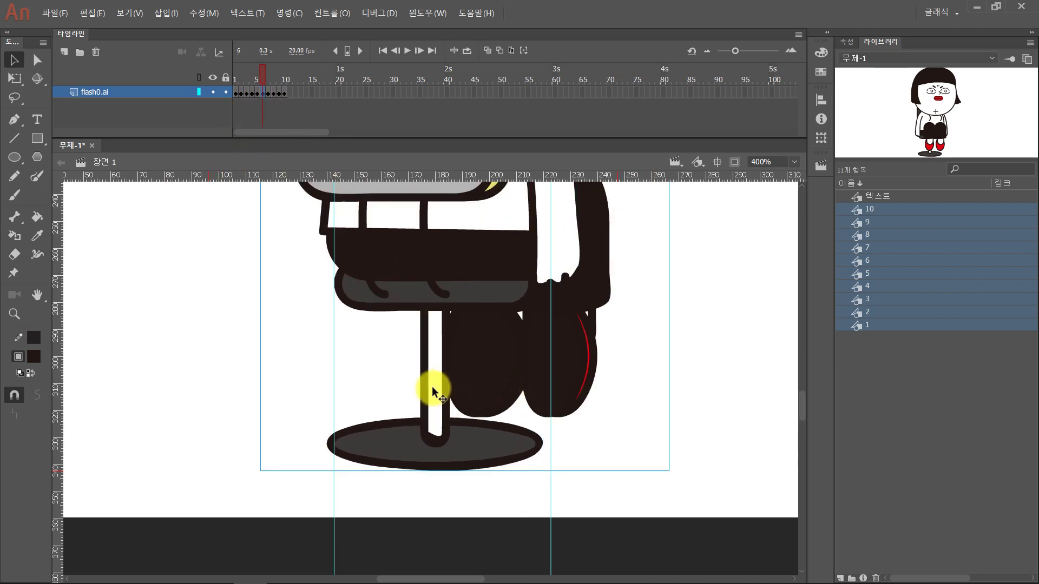
left_click_drag(437, 387, 443, 388)
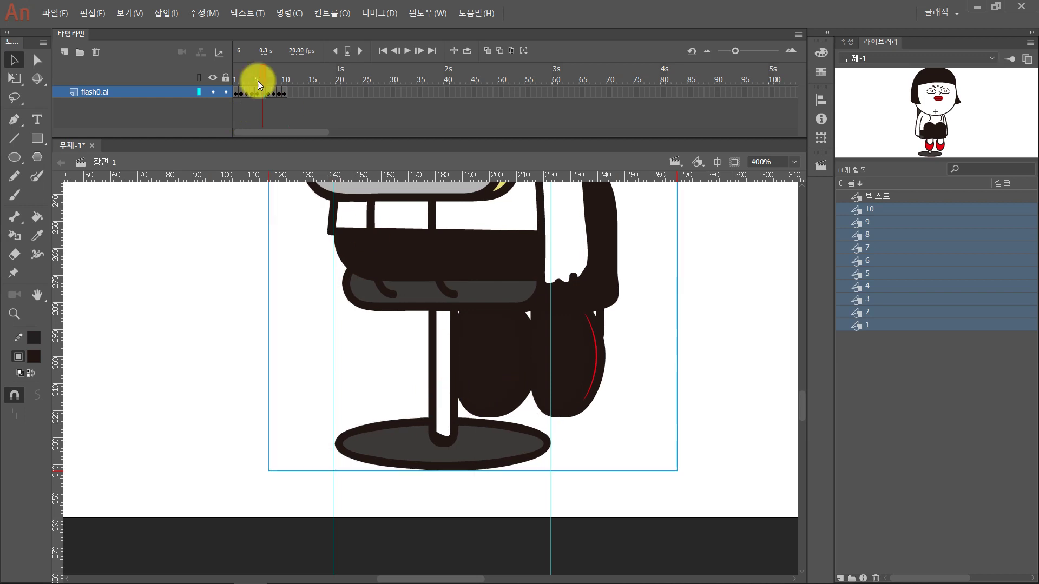
Step: Align the chair bases of the poses in frames 7 through 10 with the two vertical guides
left_click(267, 93)
left_click_drag(367, 229, 427, 261)
left_click(274, 94)
left_click(279, 92)
left_click(282, 93)
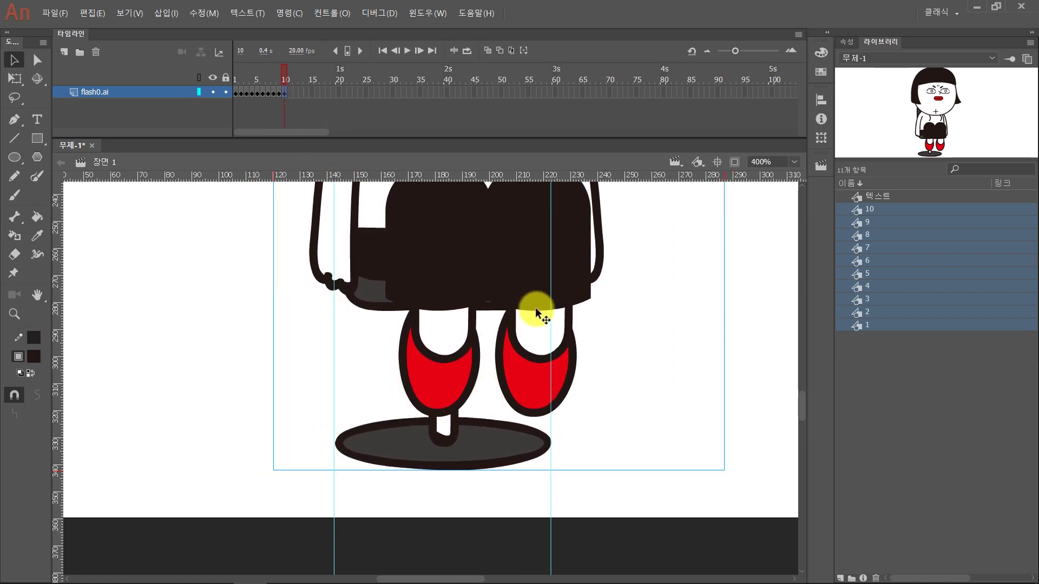
Step: Remove both vertical guides from the stage and preview the aligned chair-spin animation as a test movie
key("ctrl+minus")
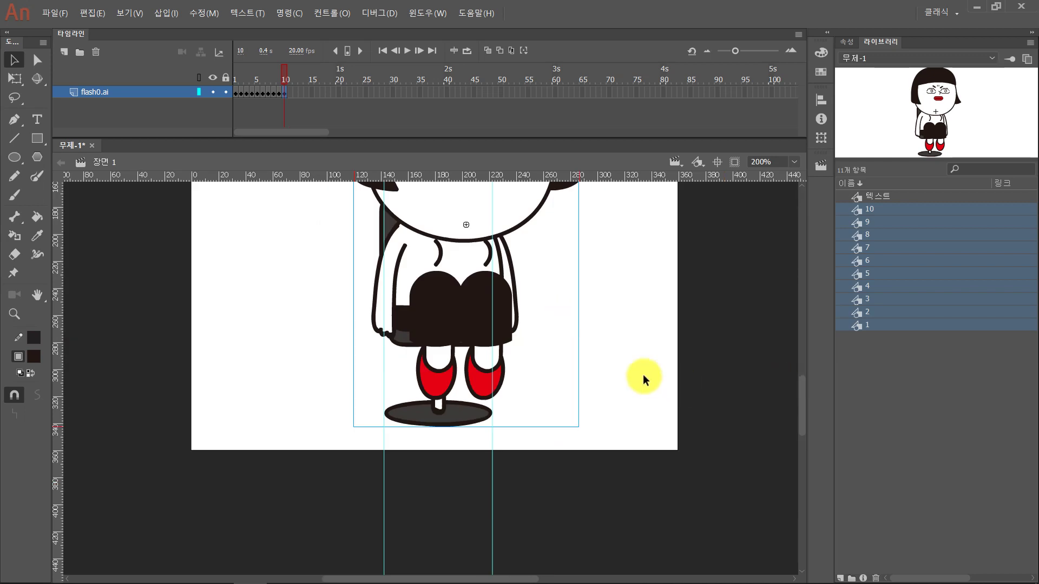
left_click_drag(607, 308, 636, 441)
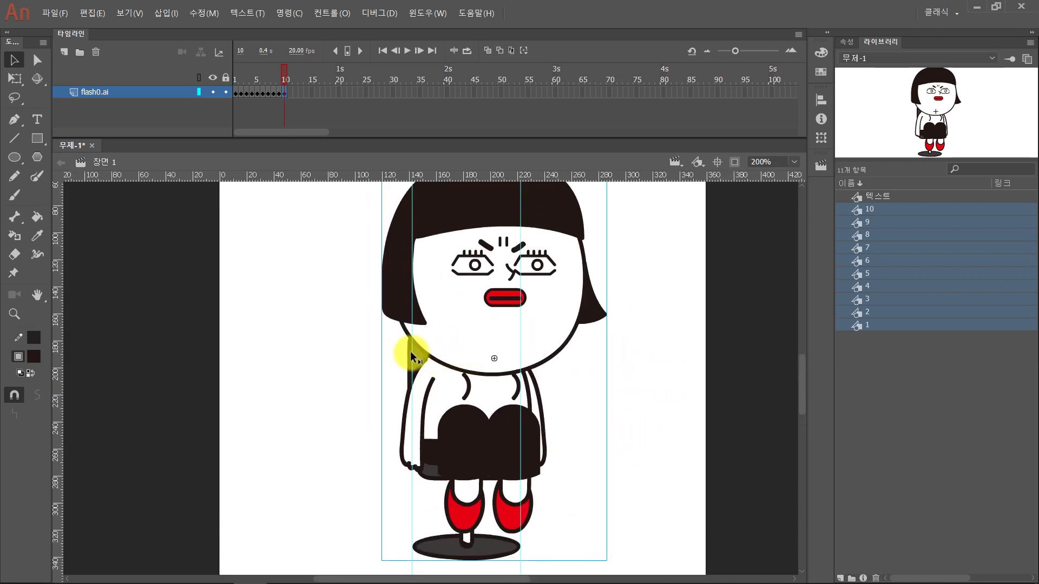
left_click_drag(411, 352, 36, 297)
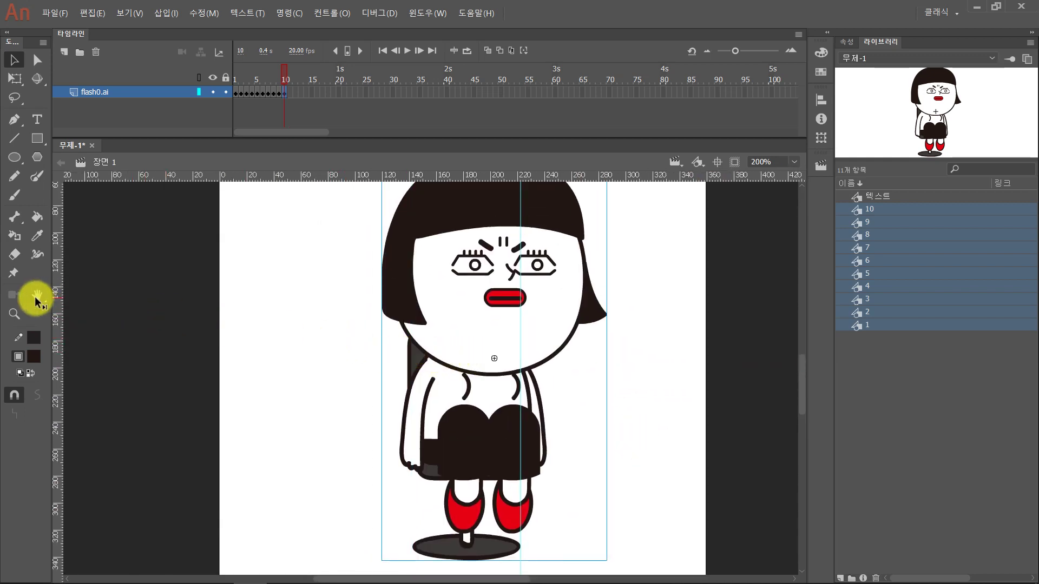
left_click_drag(520, 349, 40, 309)
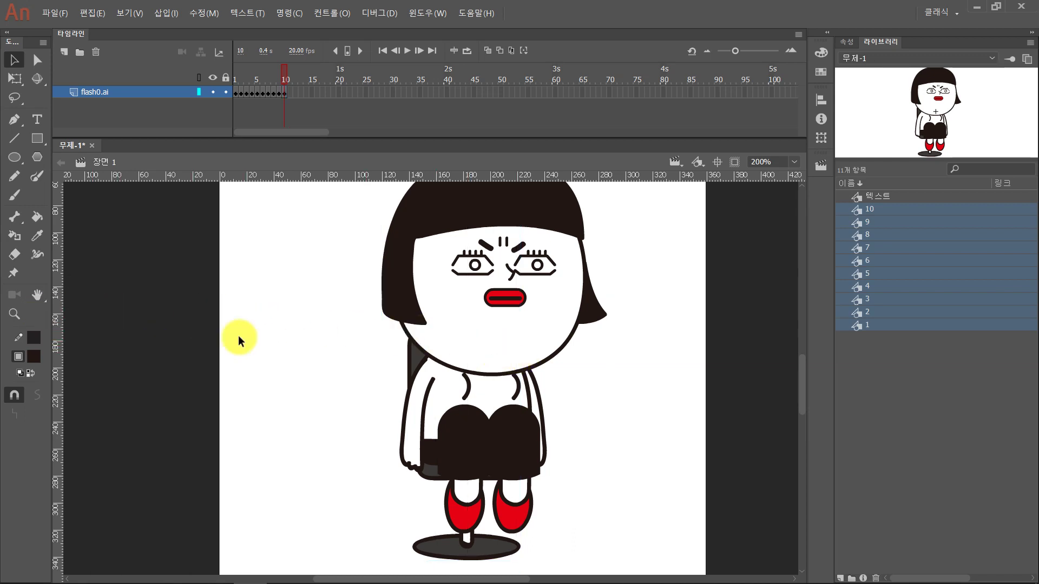
key("ctrl+Return")
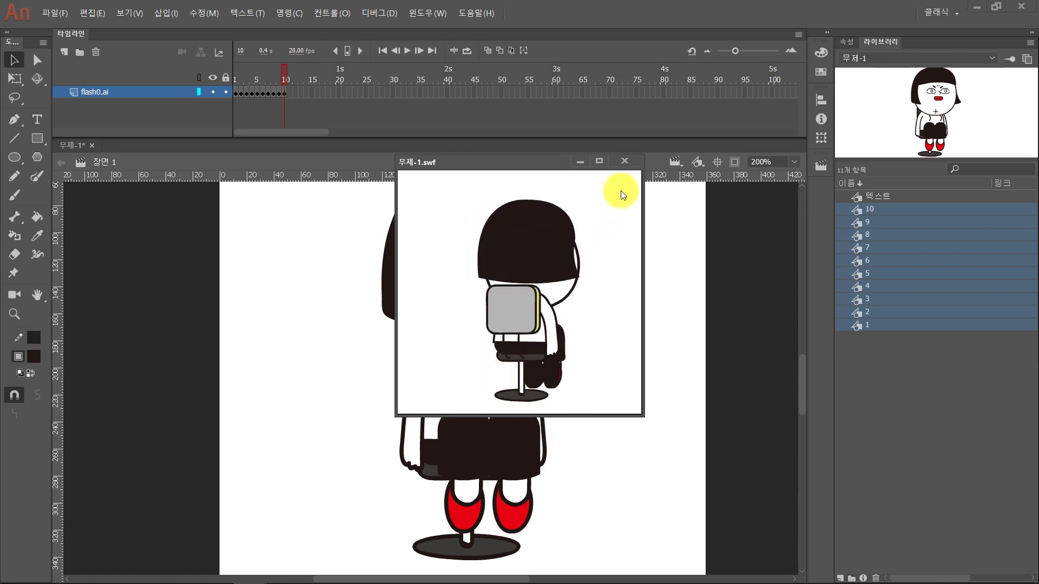
left_click(625, 161)
Step: Rename the flash0.ai layer to 캐릭터
left_click(99, 92)
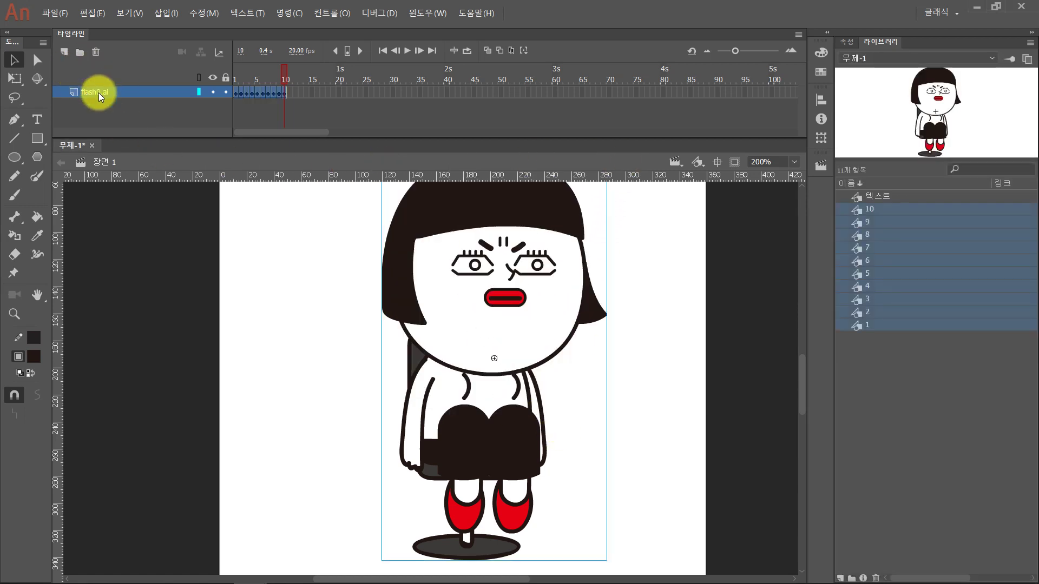
double_click(98, 93)
type("캐")
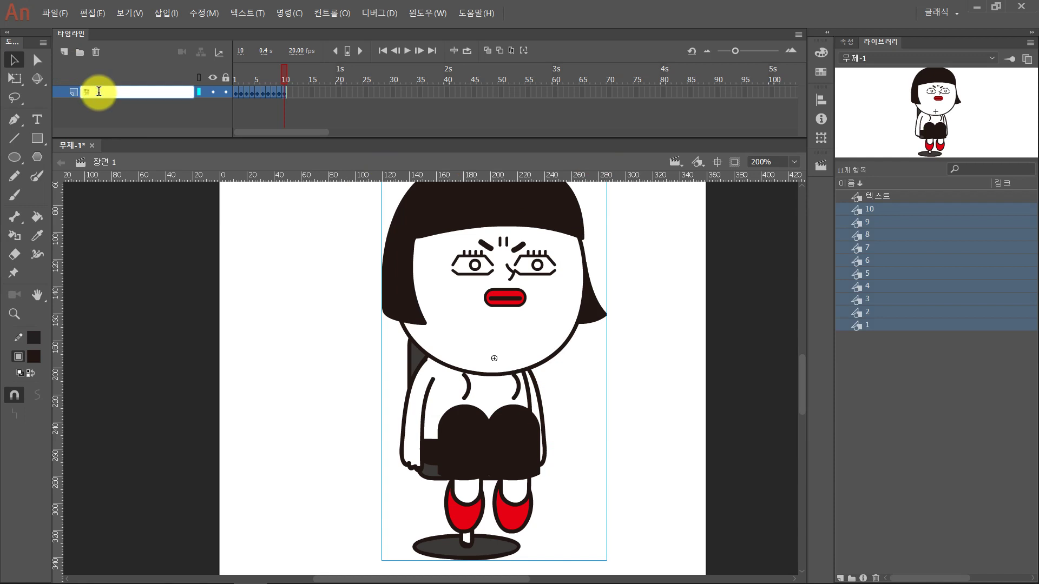
type("릭터")
left_click(99, 93)
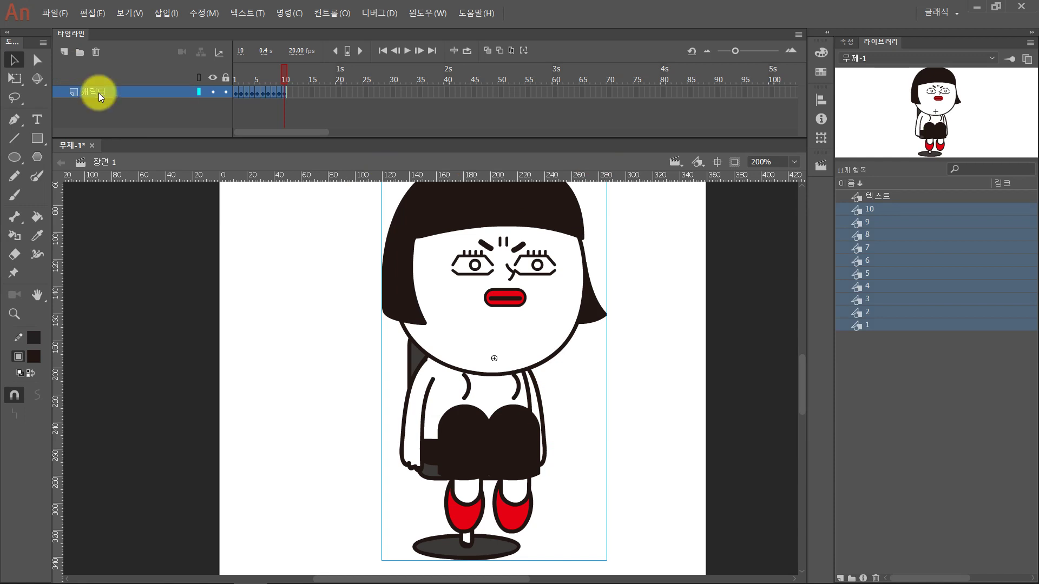
Step: Toggle the 캐릭터 layer's visibility off and on, and lock the layer
left_click(213, 93)
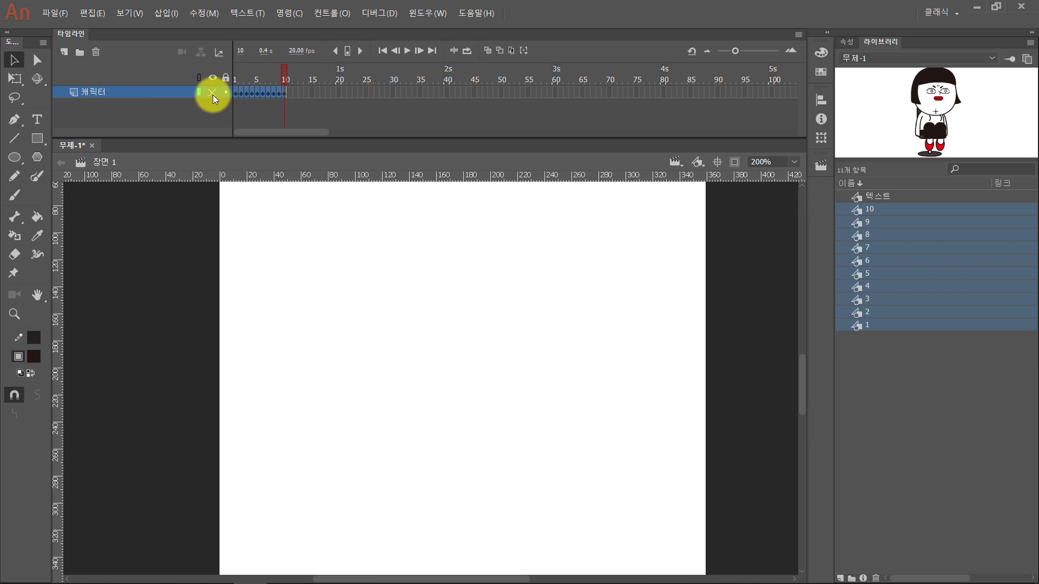
left_click(213, 93)
left_click(225, 93)
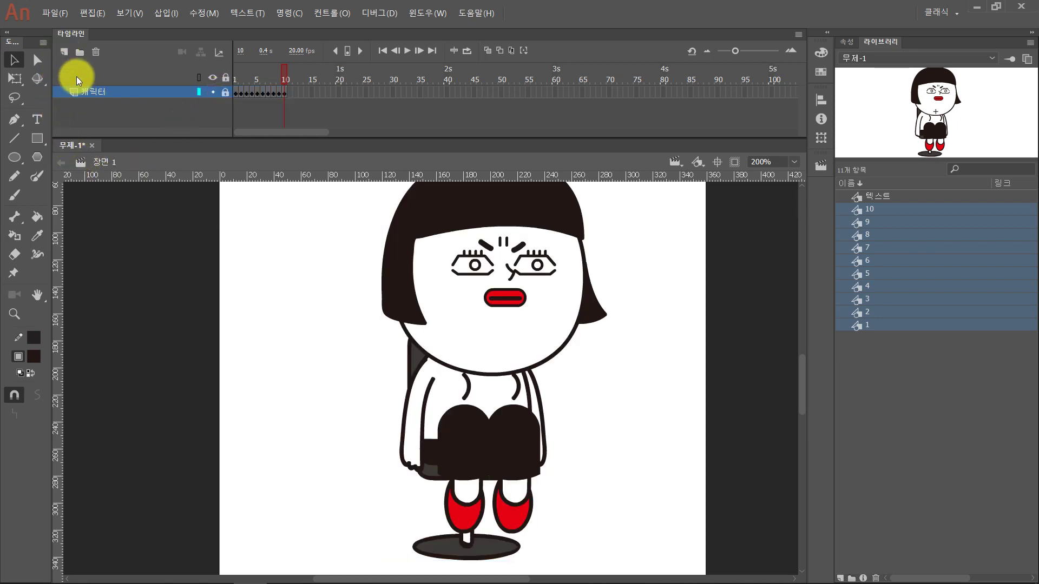
Step: Add a new layer above the 캐릭터 layer and name it 텍스트
left_click(63, 52)
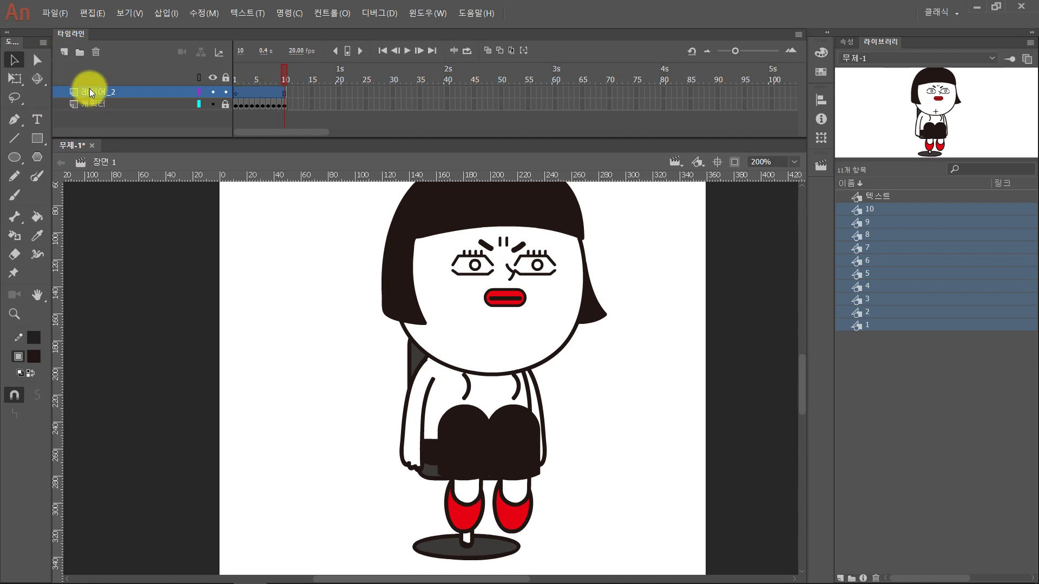
double_click(90, 92)
key("BackSpace")
type("텍스트")
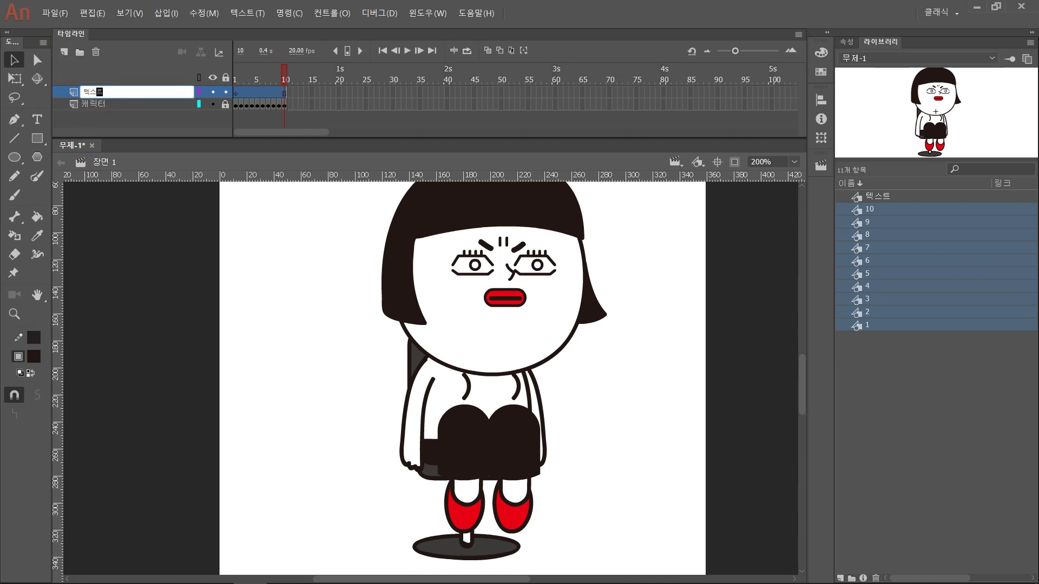
key("Return")
Step: Place the 텍스트 symbol from the library on the 텍스트 layer and position it centred near the stage's upper edge, over the character's head
left_click_drag(323, 259, 285, 395)
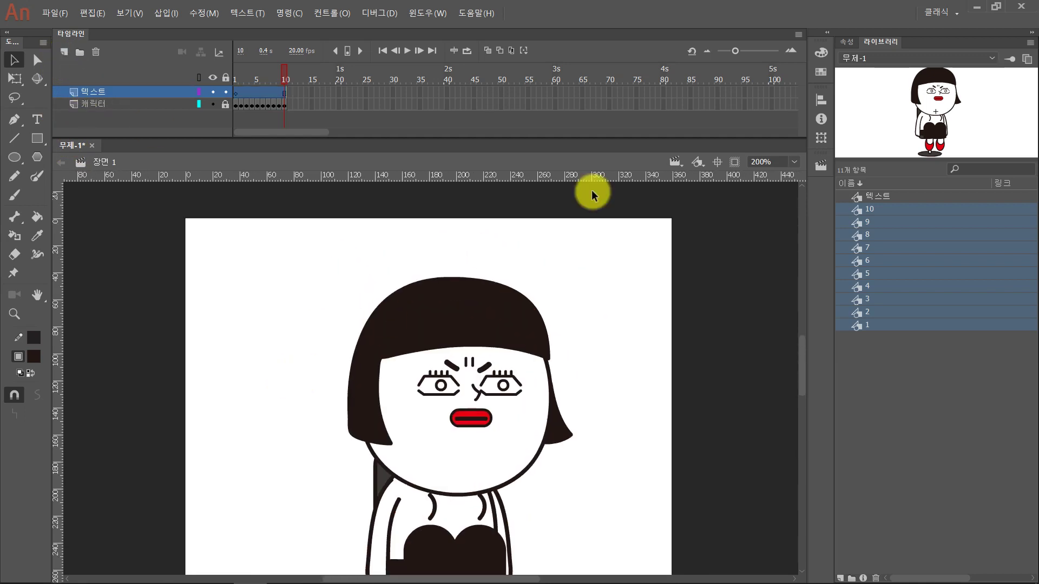
left_click_drag(852, 197, 401, 283)
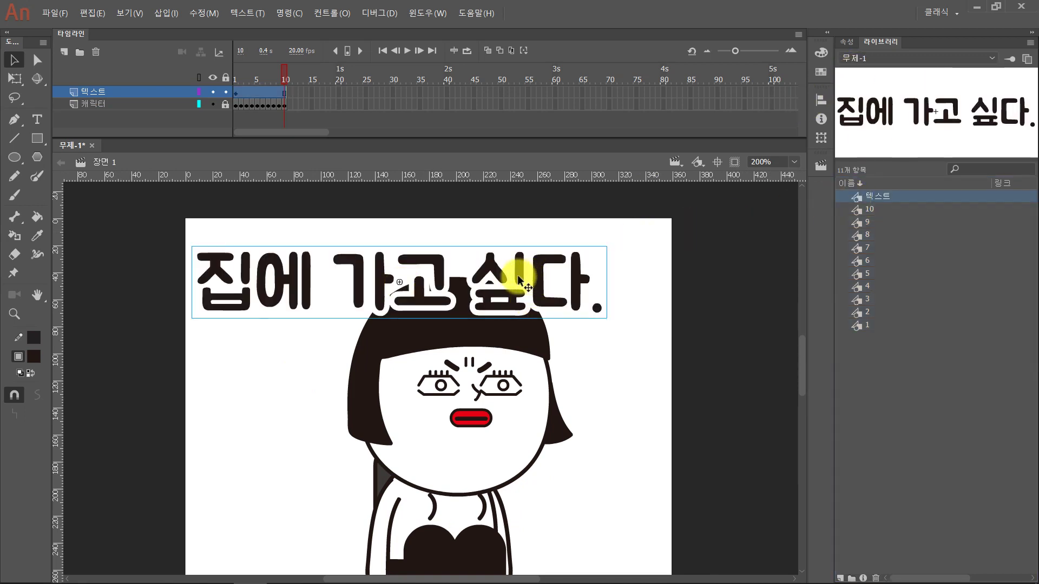
left_click_drag(518, 275, 552, 268)
Step: Preview the animation with the caption as a test movie, close the preview and deselect the caption
key("ctrl+Return")
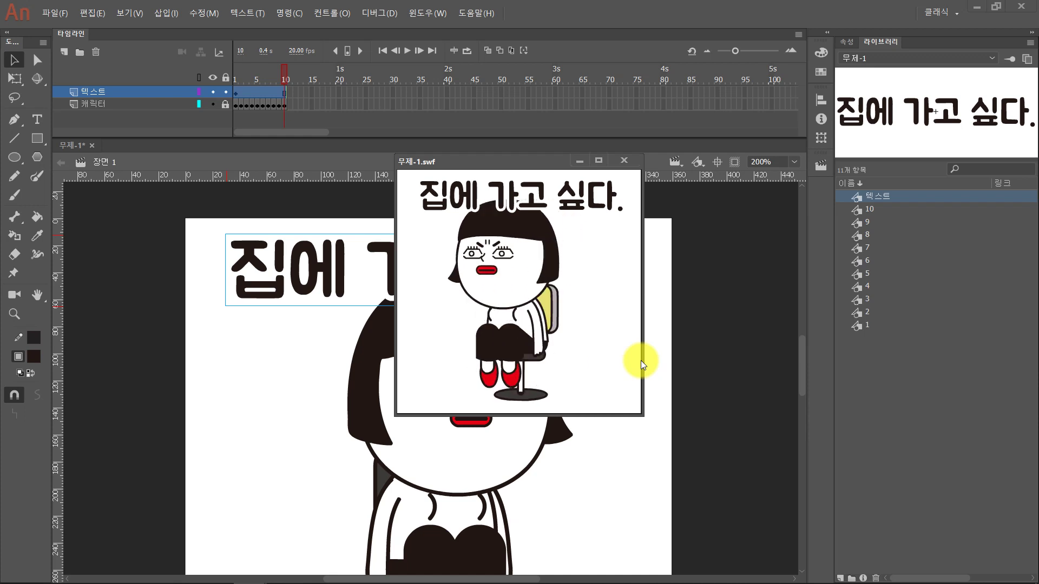
left_click(625, 161)
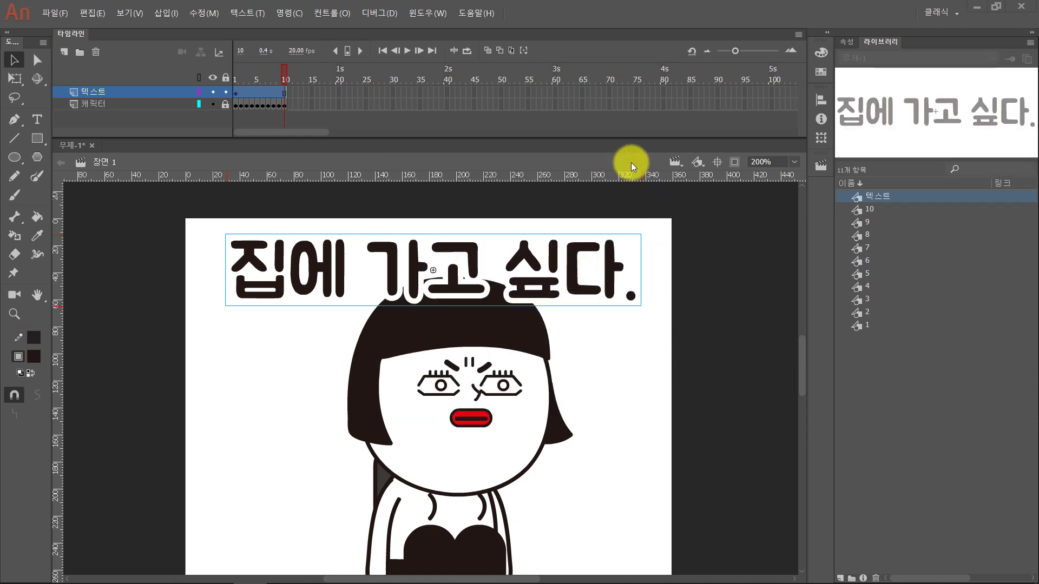
left_click(687, 374)
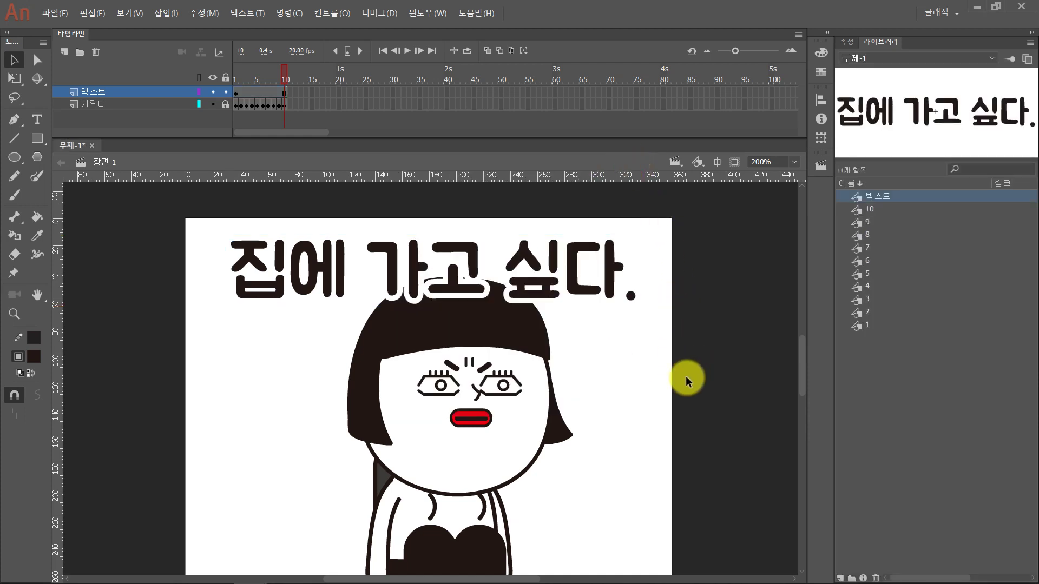
Step: Open the 텍스트 symbol for editing in place and break the caption apart into individual characters
left_click(554, 268)
double_click(554, 271)
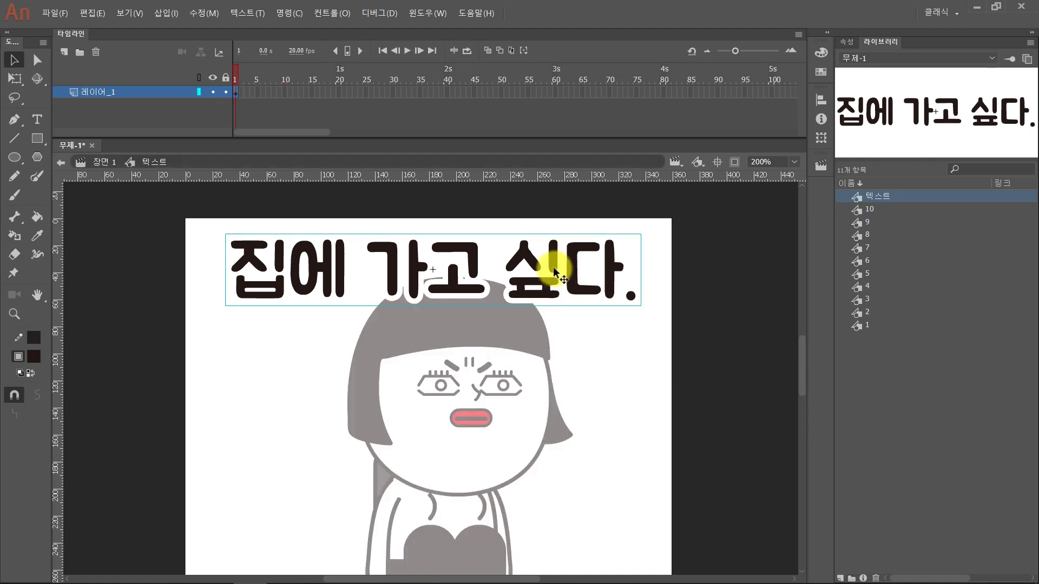
left_click(108, 163)
double_click(330, 268)
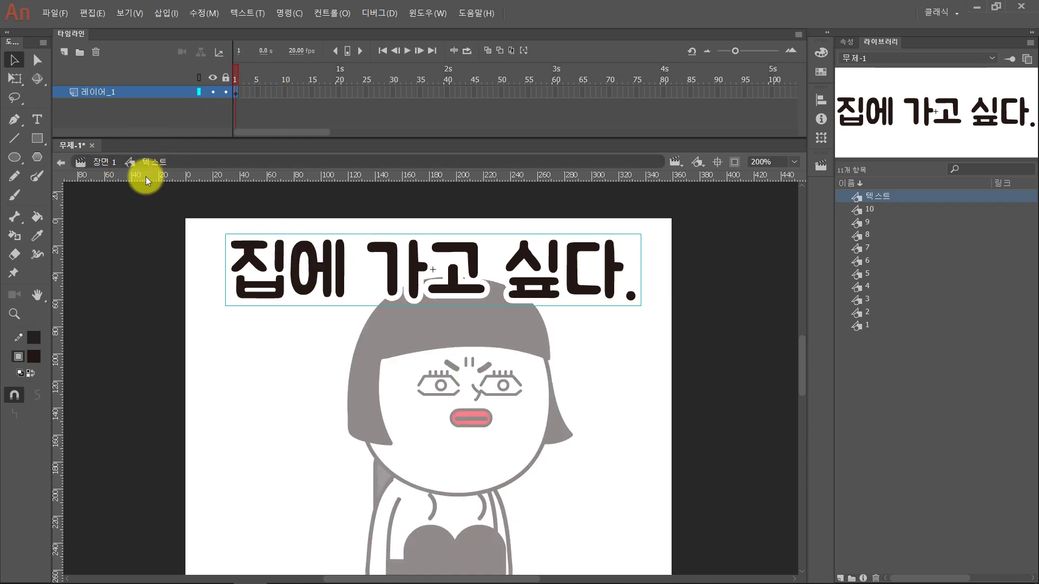
left_click_drag(284, 92, 238, 92)
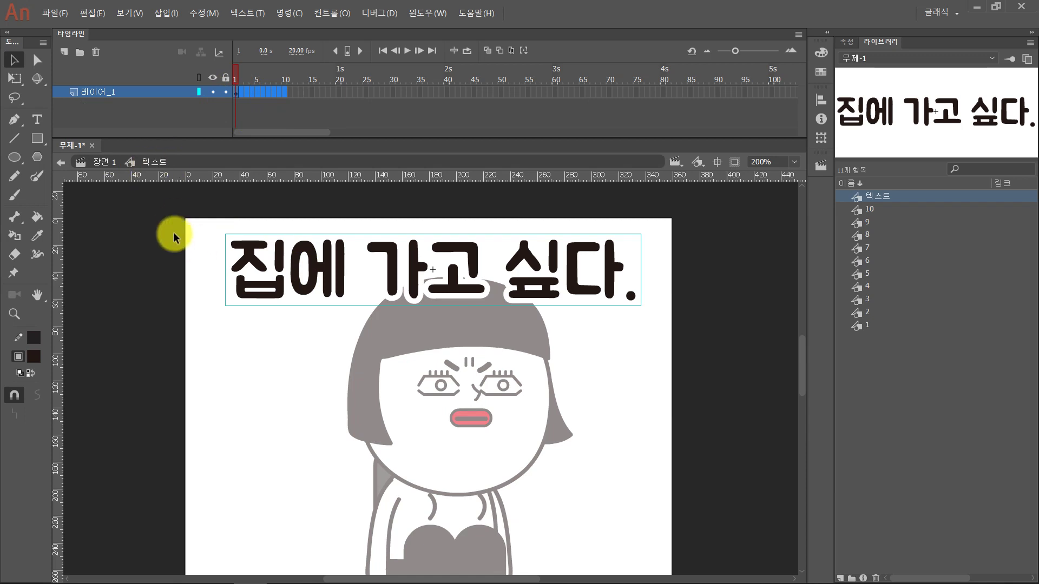
left_click(168, 328)
left_click(300, 287)
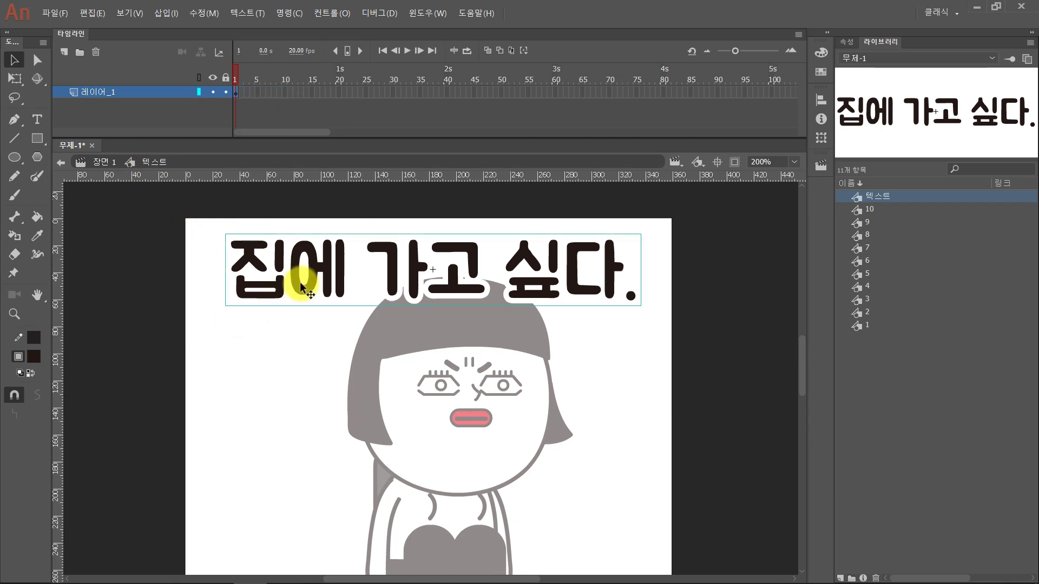
key("ctrl+b")
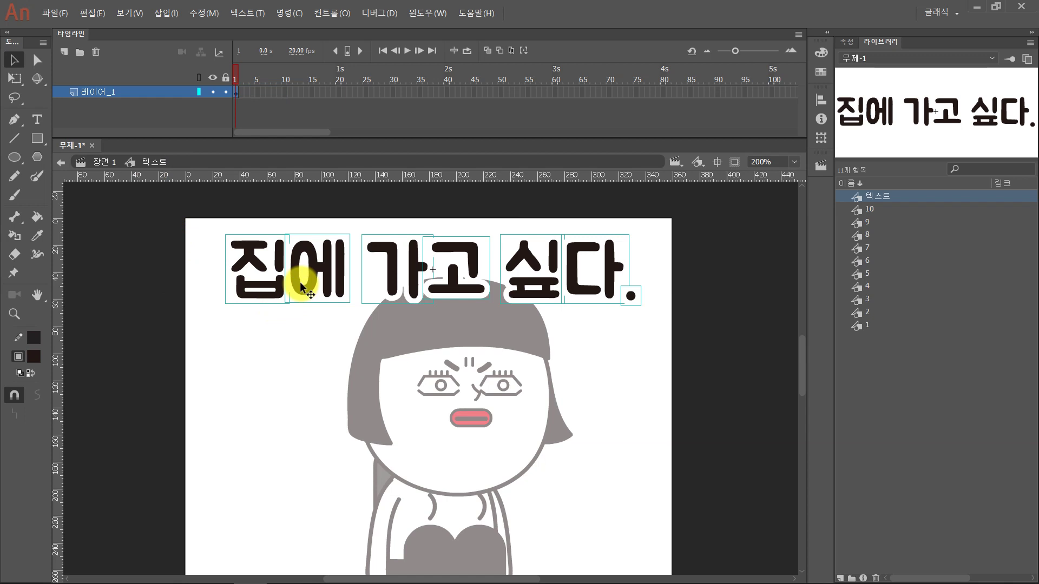
Step: Insert a keyframe at frame 2 inside the 텍스트 symbol and nudge the characters 집, 가 and 싶 slightly upward
left_click(238, 93)
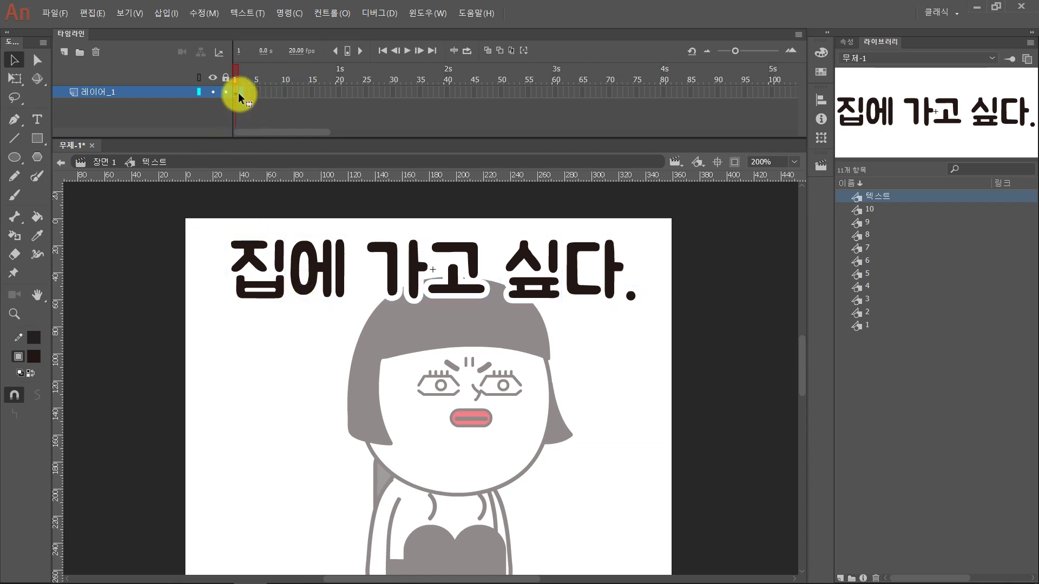
left_click(238, 92)
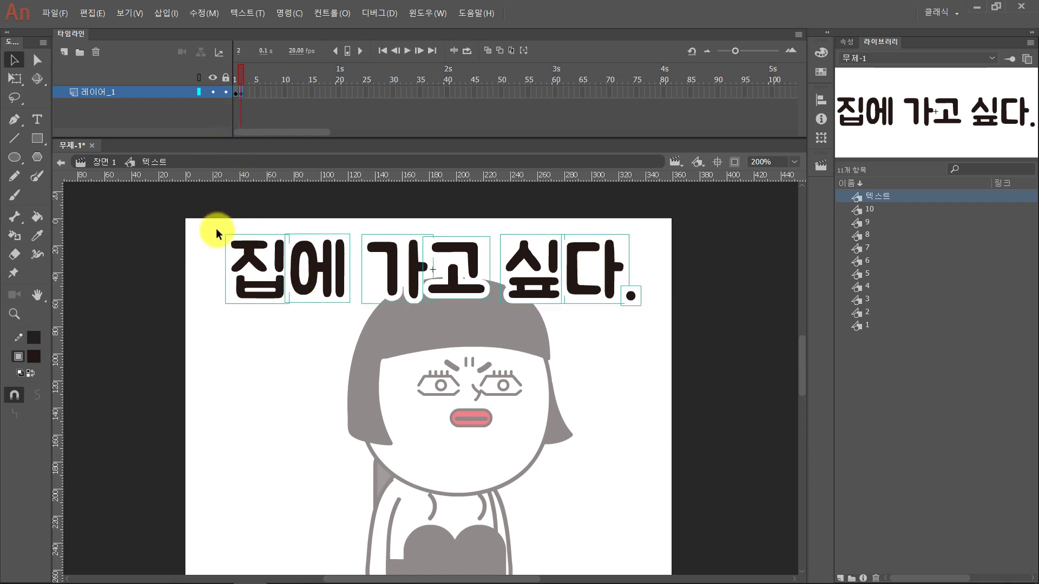
left_click(198, 274)
left_click_drag(185, 223, 259, 315)
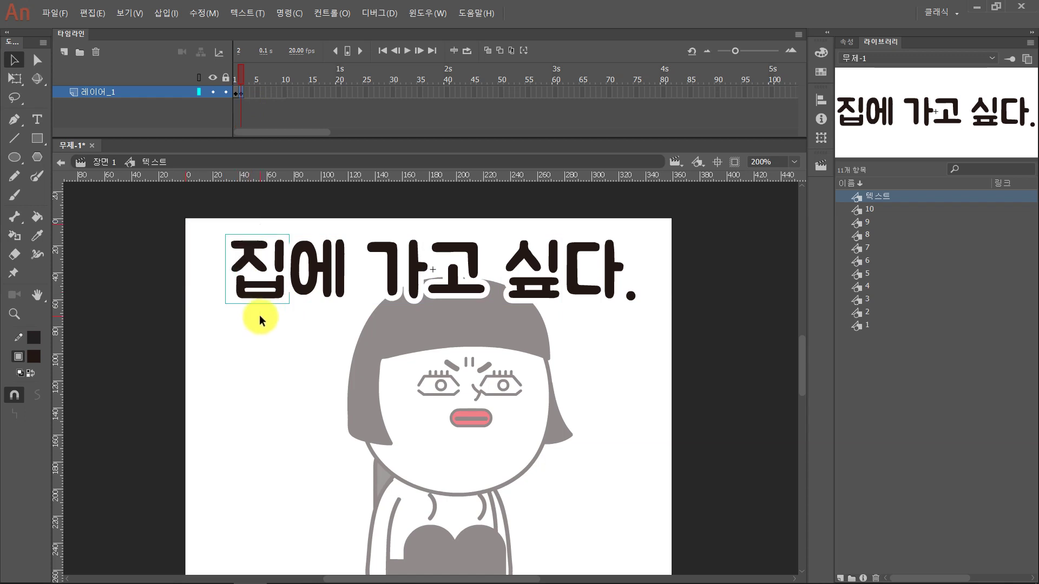
left_click(406, 291, "shift")
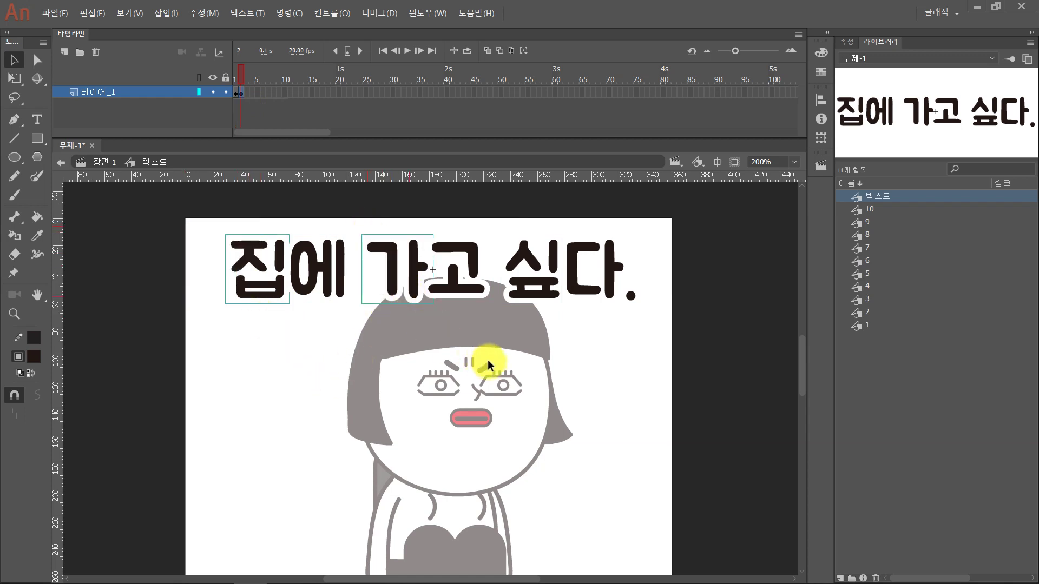
left_click_drag(555, 301, 553, 313)
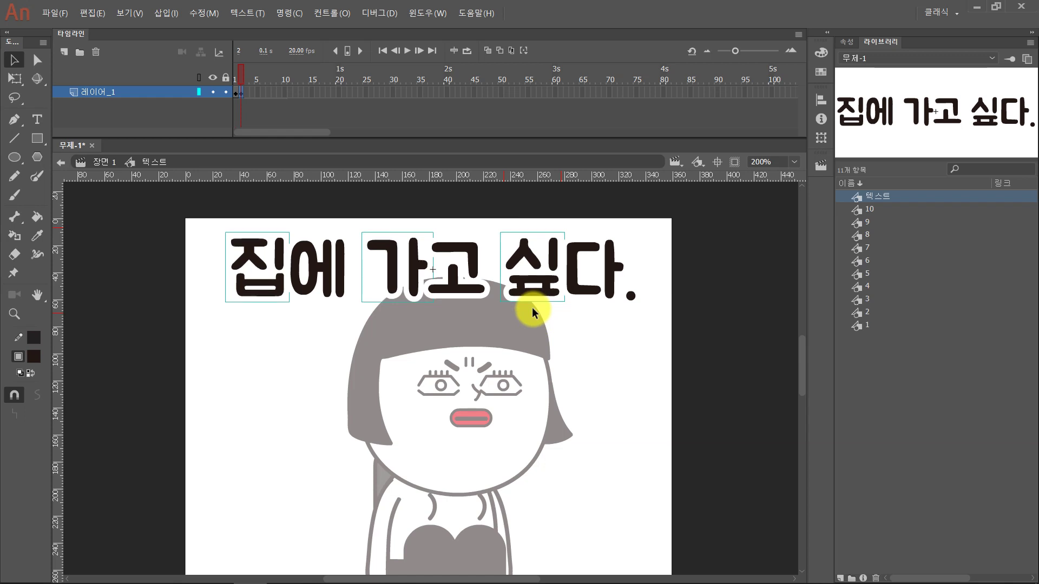
Step: Nudge the characters 에, 고 and 다 slightly downward in frame 2 of the 텍스트 symbol
left_click(306, 268)
left_click(464, 280, "shift")
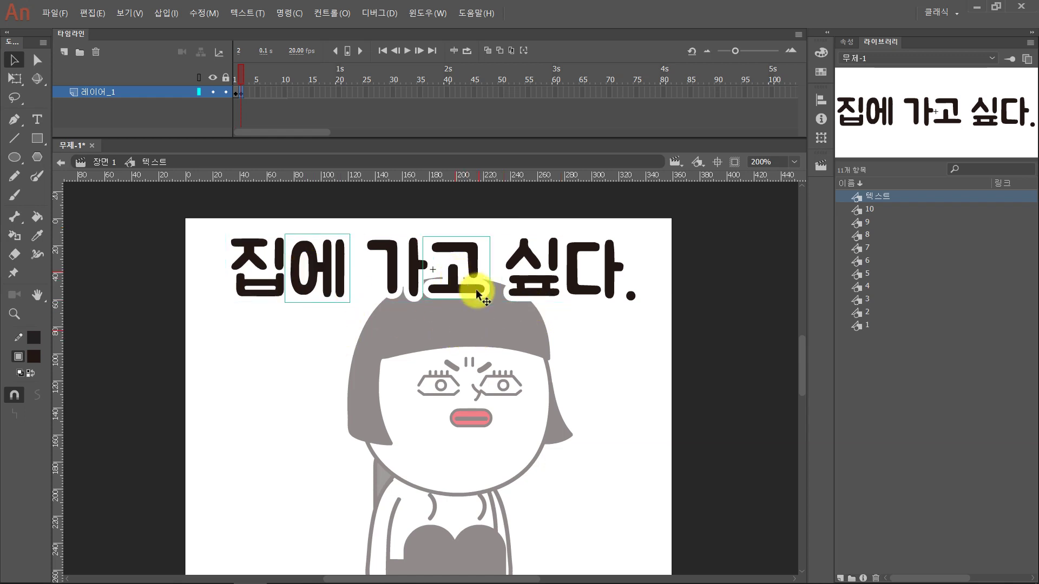
left_click(581, 276, "shift")
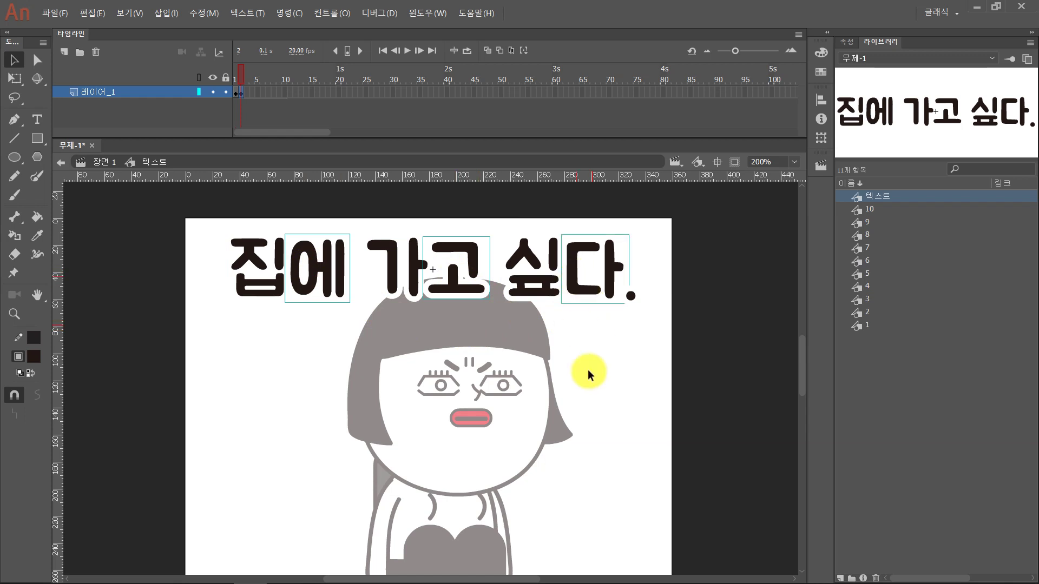
key("Down")
key("Down")
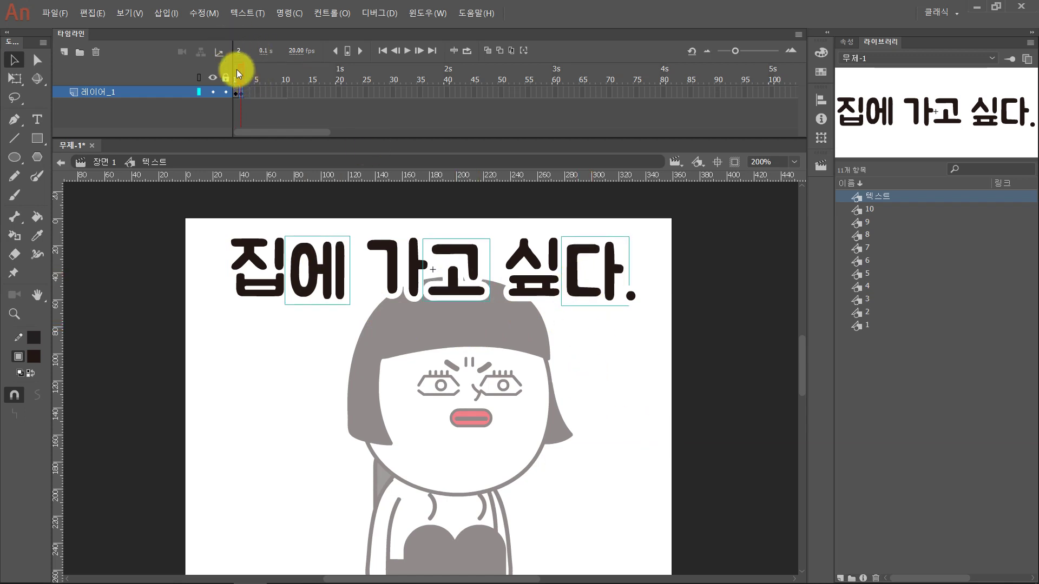
Step: Check the two caption frames, return to 장면 1, and preview the animation as a test movie
mouse_move(242, 74)
left_mouse_down()
mouse_move(232, 76)
mouse_move(243, 65)
mouse_move(214, 69)
mouse_move(257, 71)
left_mouse_up()
left_click(102, 161)
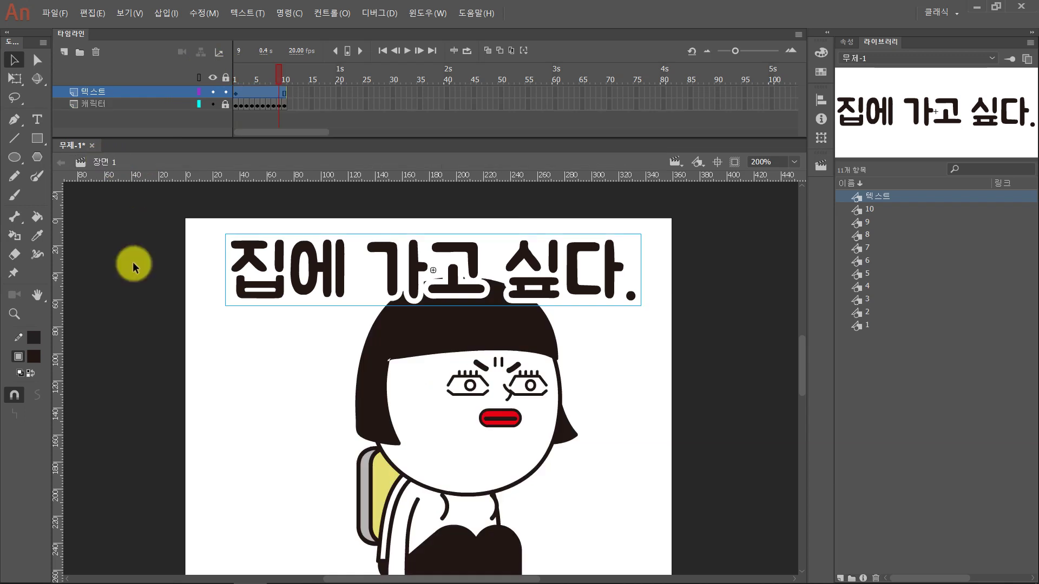
key("ctrl+Return")
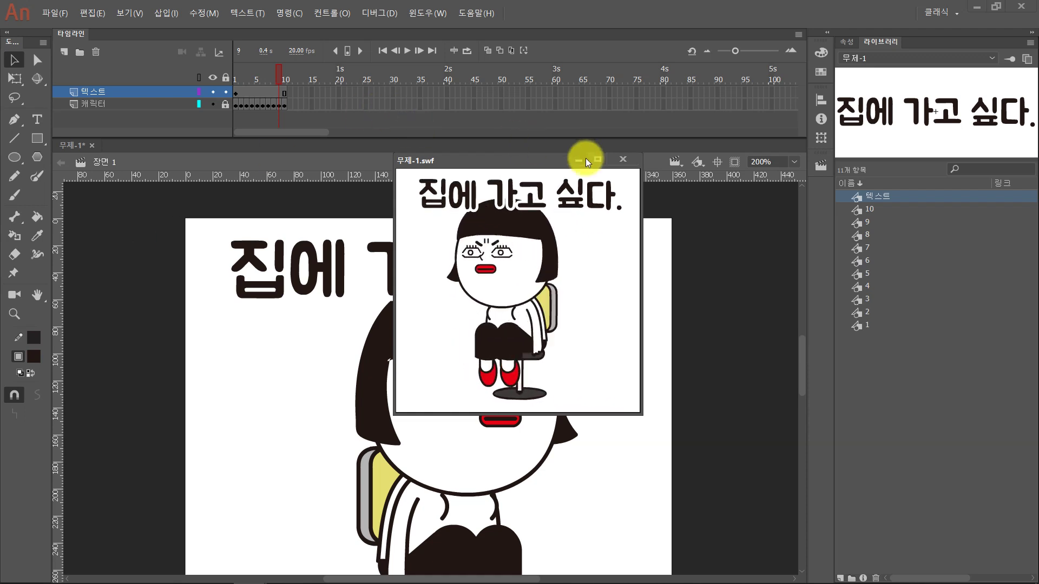
left_click(632, 160)
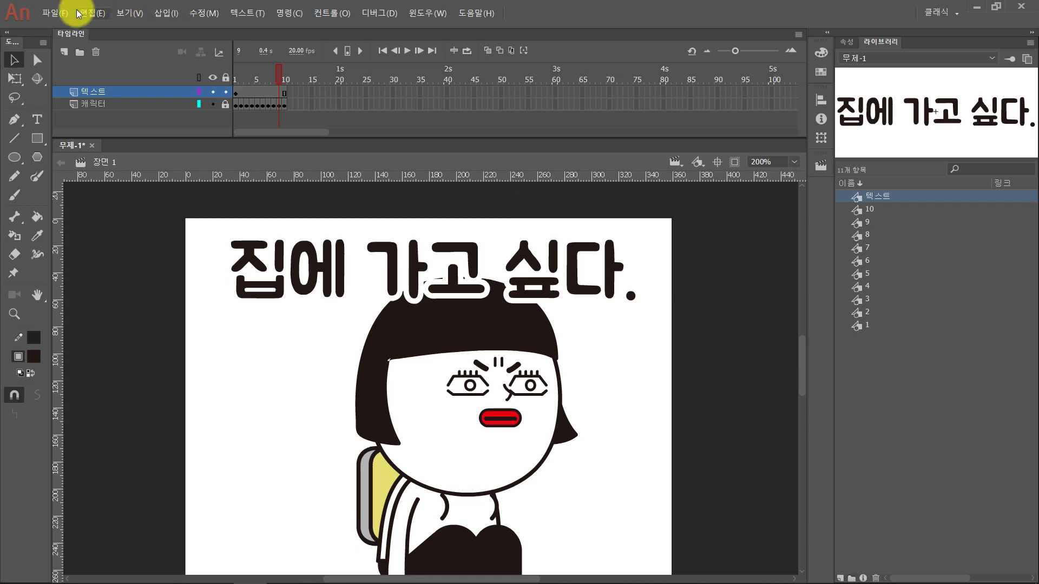
Step: Start saving the document under a new name and browse to the 카카오톡_제목 folder on the desktop
left_click(57, 13)
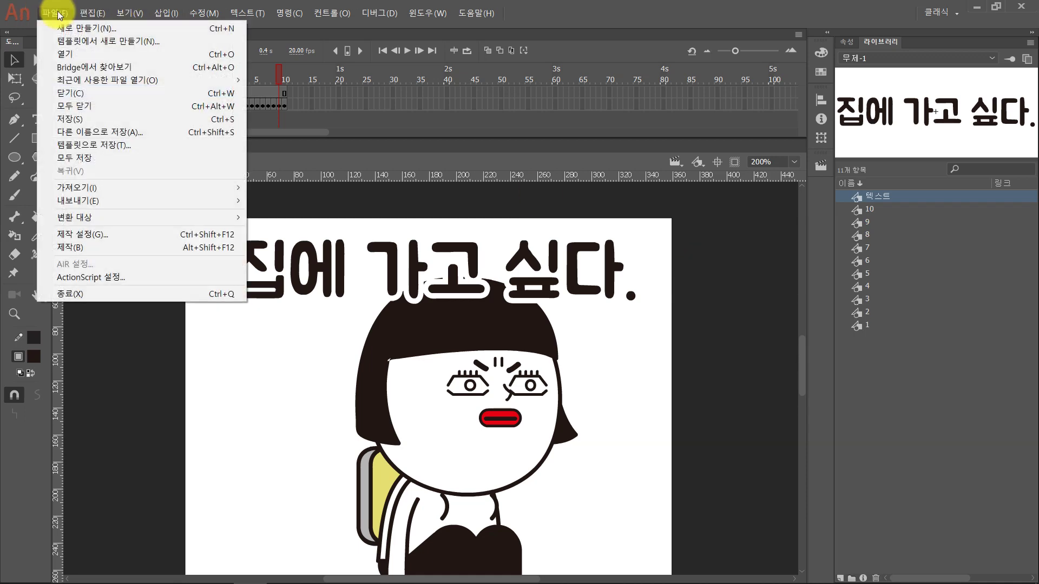
left_click(89, 129)
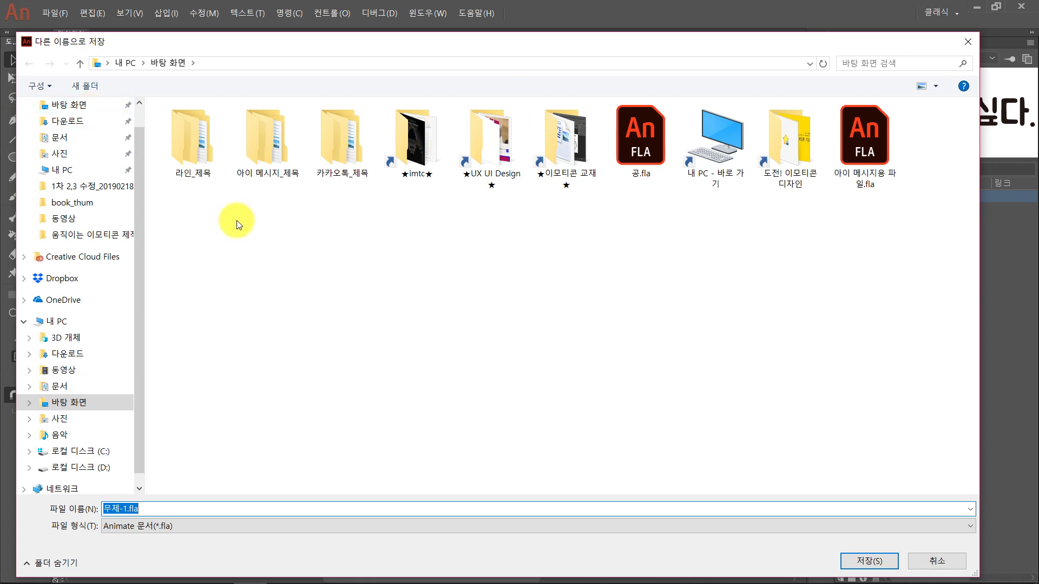
left_click(337, 157)
left_click(183, 146)
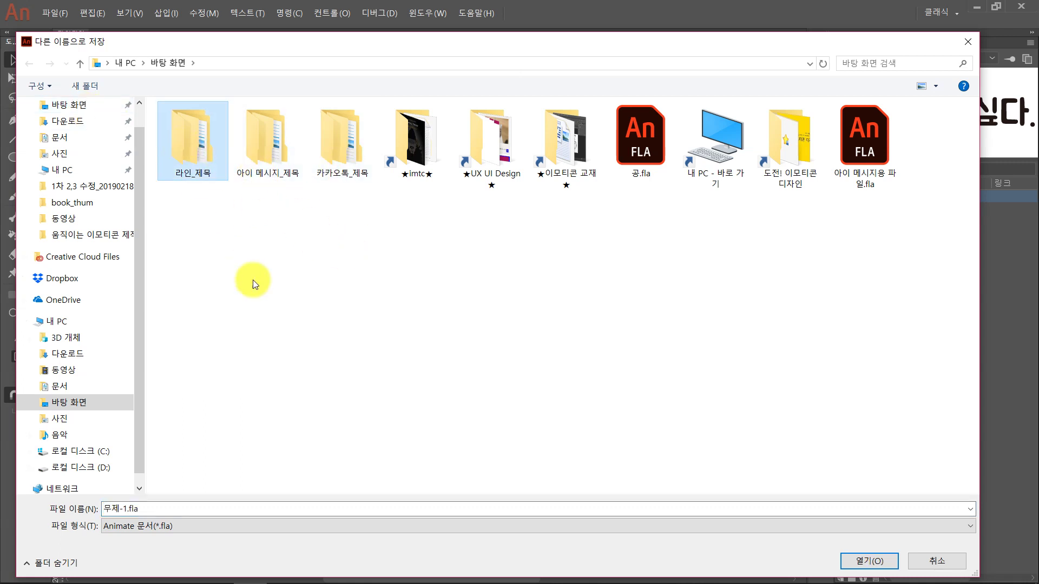
left_click(266, 163)
left_click(330, 275)
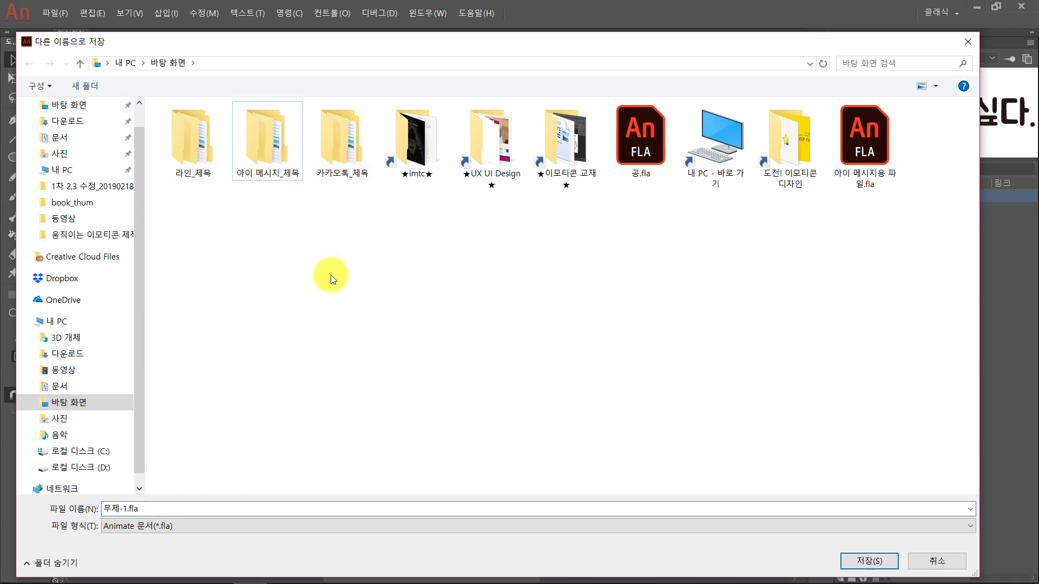
double_click(343, 150)
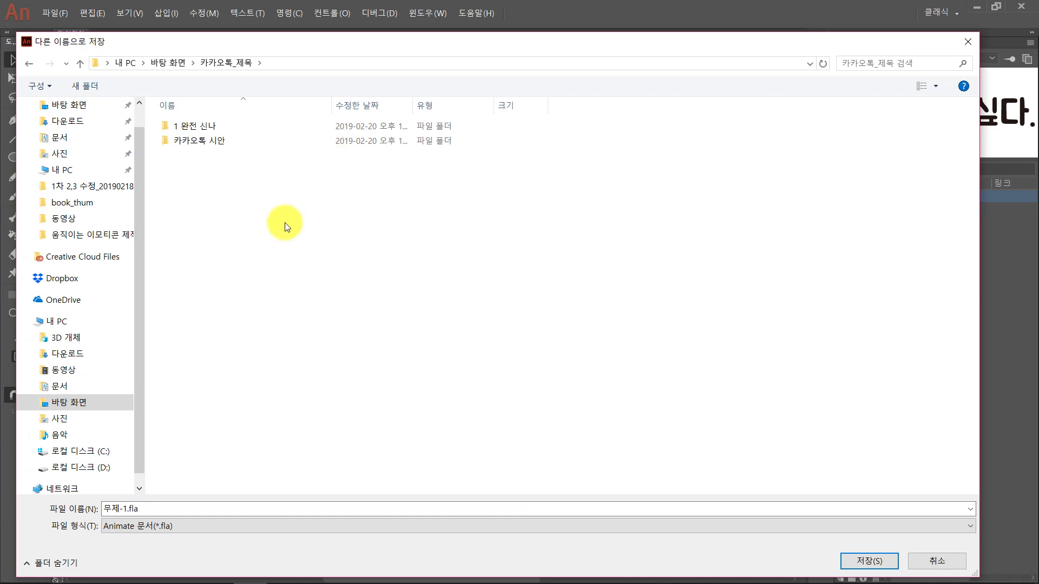
Step: Create a subfolder named "2 집에 가고싶다" inside the 카카오톡_제목 folder
right_click(209, 195)
left_click(195, 206)
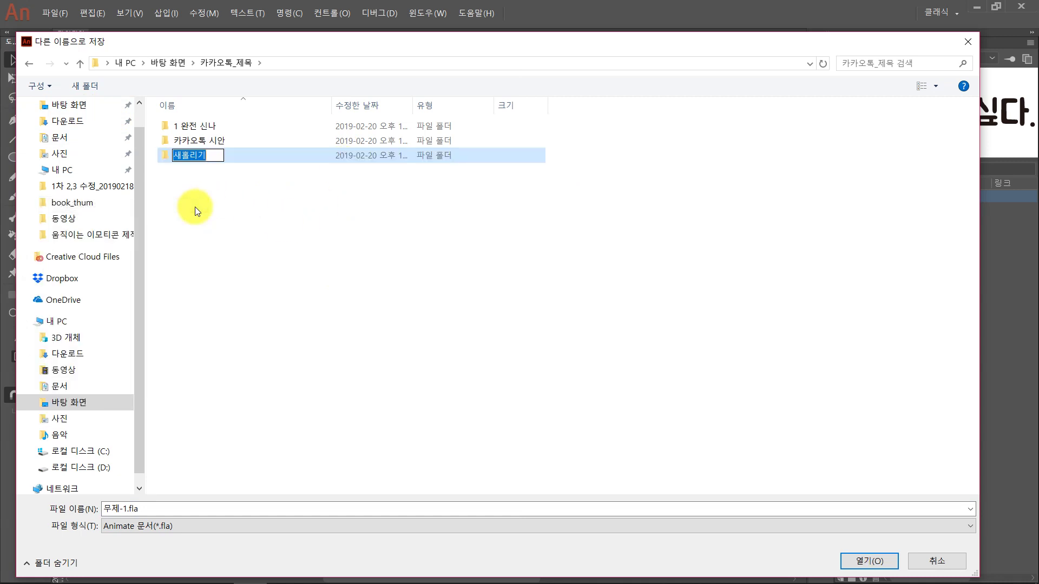
key("BackSpace")
type("2 집에 가곳")
type("싶다")
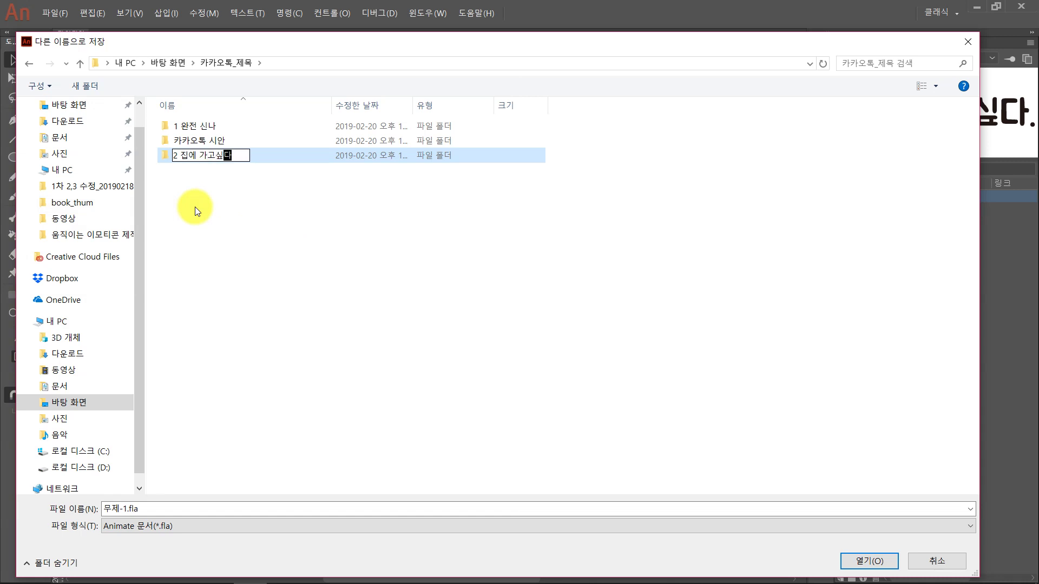
key("Return")
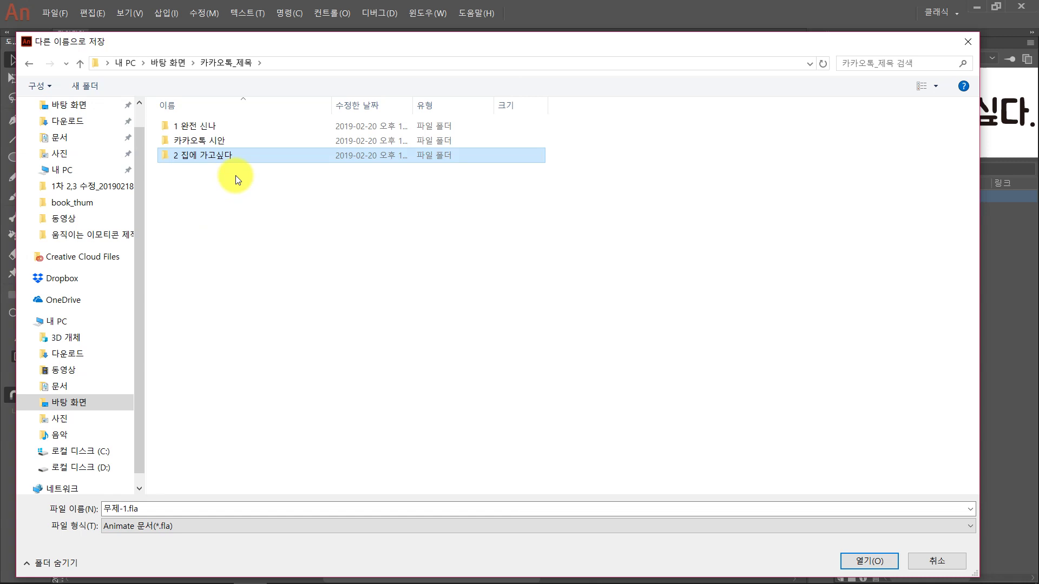
Step: Save the Animate document as "집에 가고 싶다" in the "2 집에 가고싶다" folder
double_click(201, 157)
left_click(248, 511)
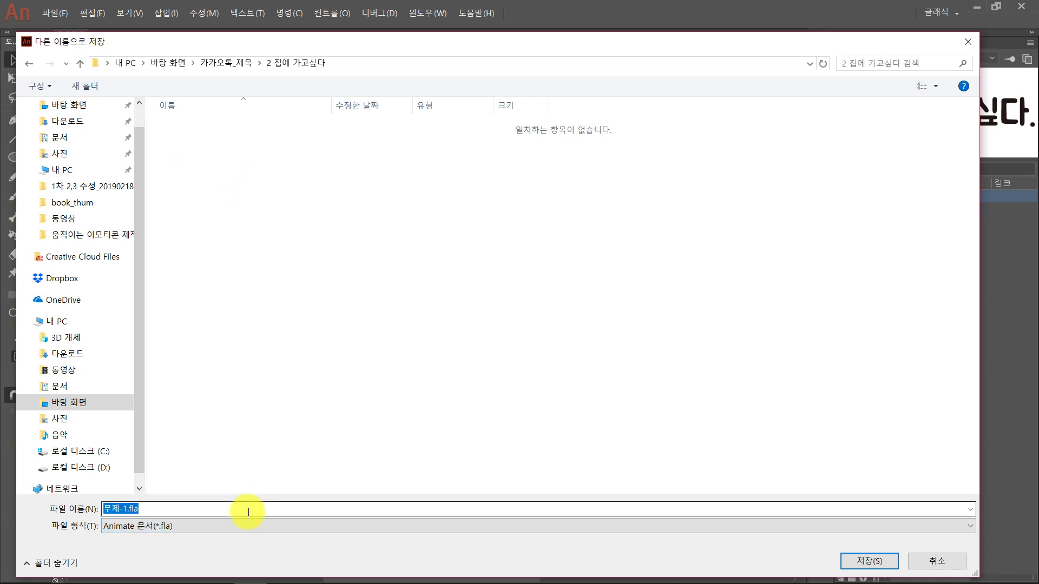
type("집에 각")
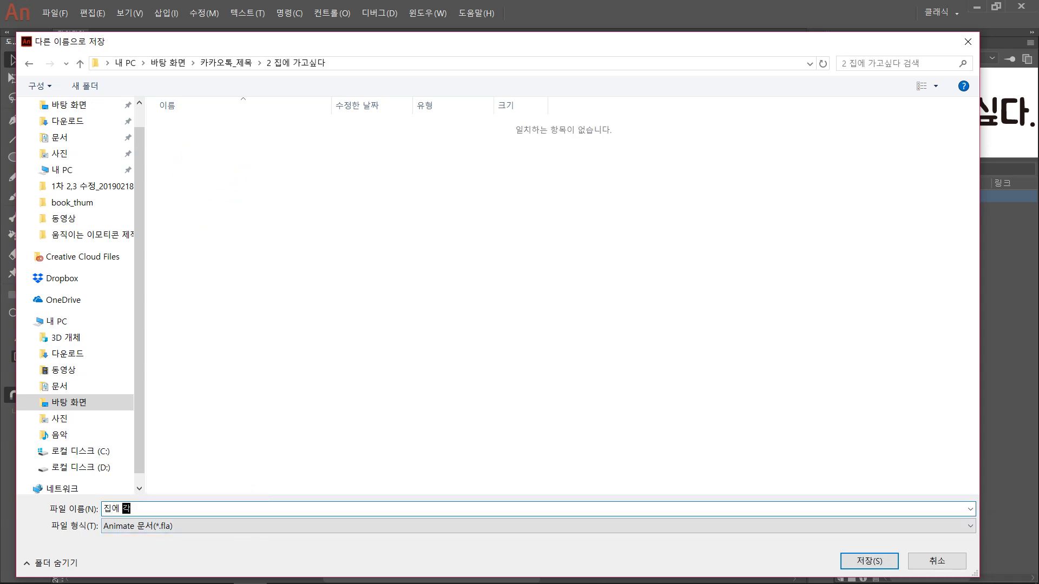
type("고 싶다")
key("Return")
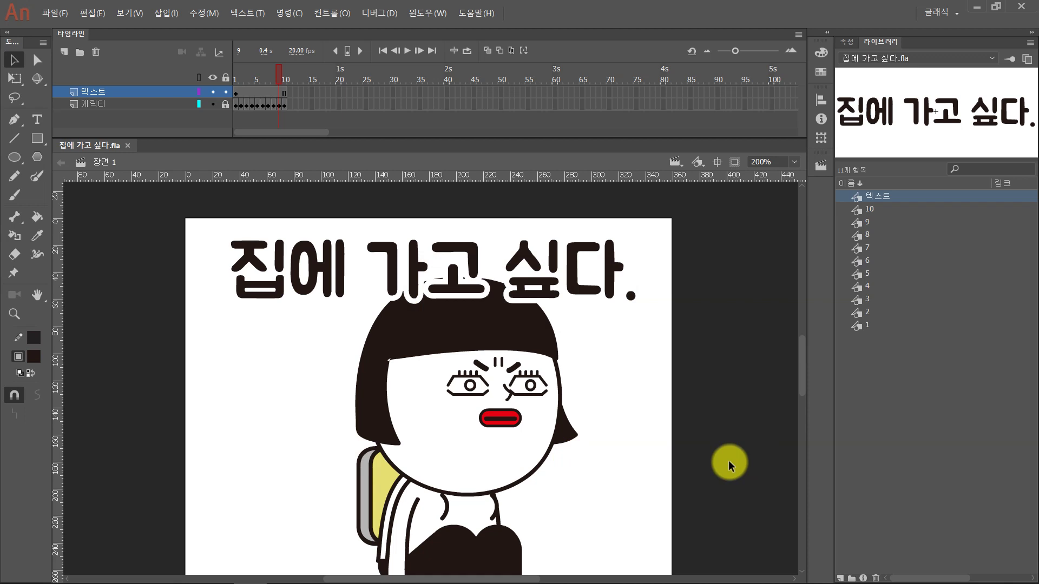
Step: Export the document as an animated GIF, accepting the existing 360 x 360 px settings, and proceed to saving the file
left_click(52, 12)
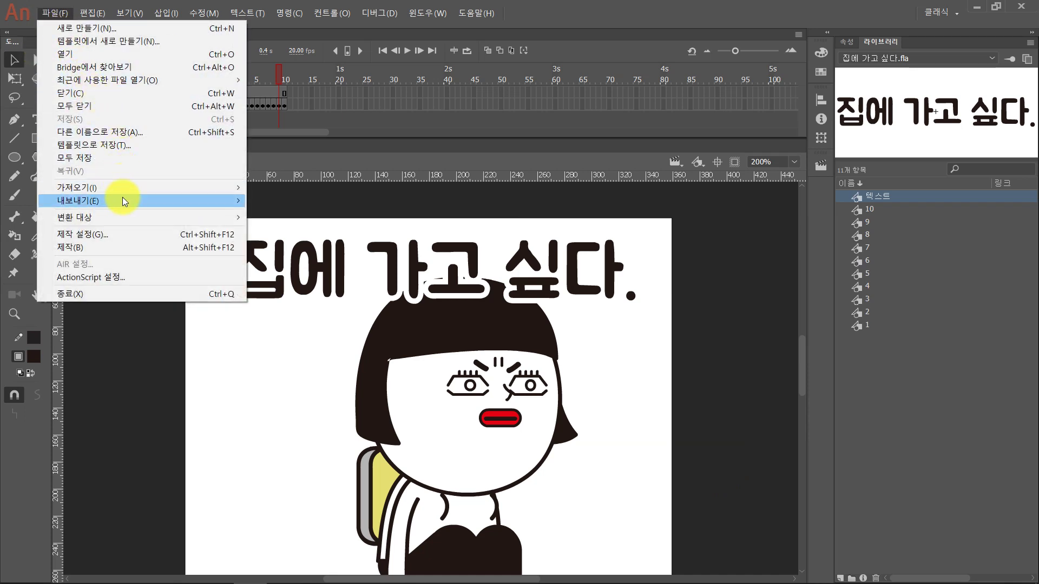
mouse_move(123, 201)
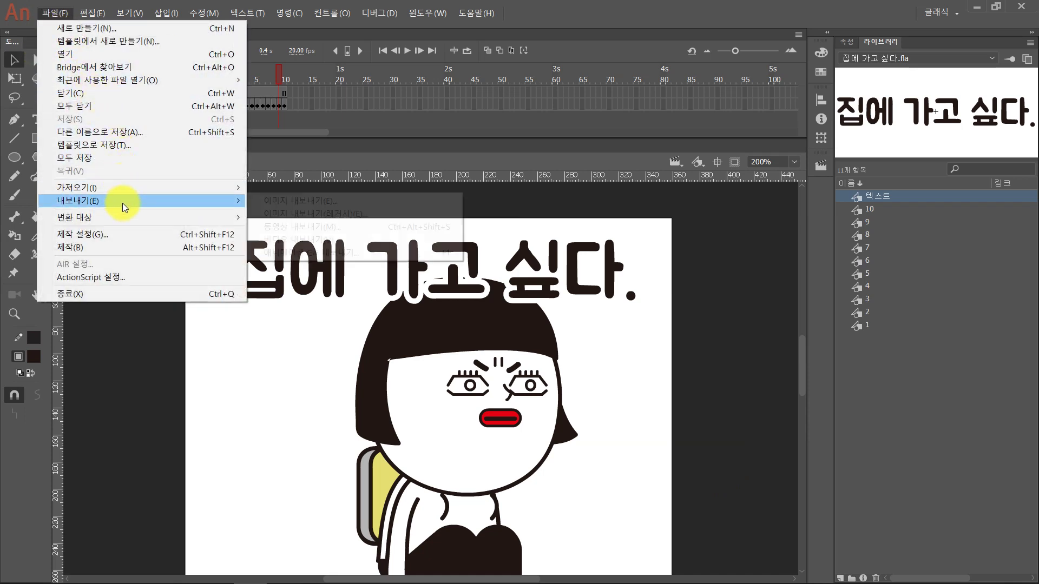
left_click(305, 253)
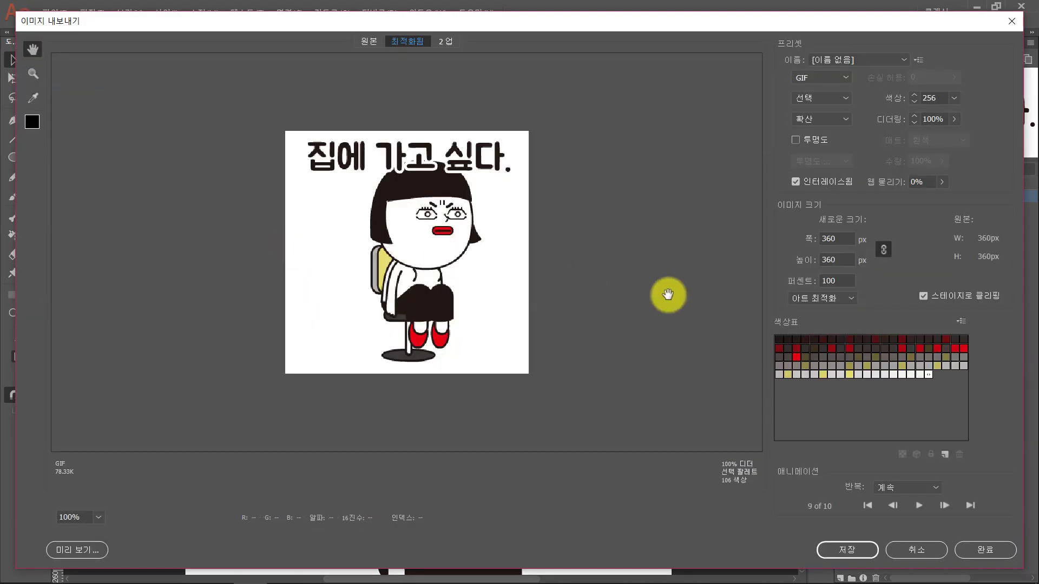
left_click(847, 549)
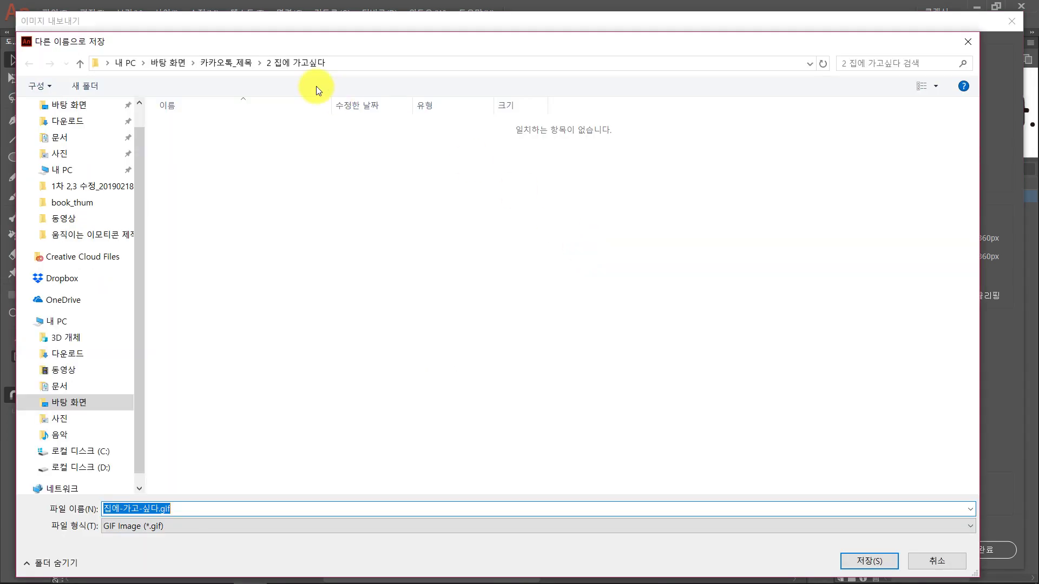
Step: Save the GIF as "2 집에-가고-싶다.gif" in the 카카오톡 시안 folder within 카카오톡_제목
left_click(225, 64)
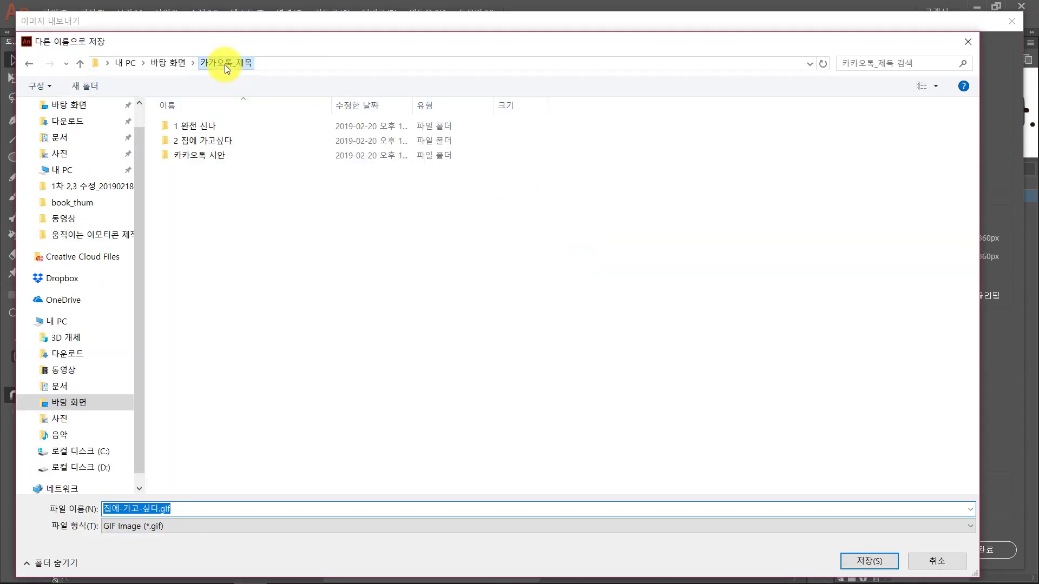
left_click(178, 156)
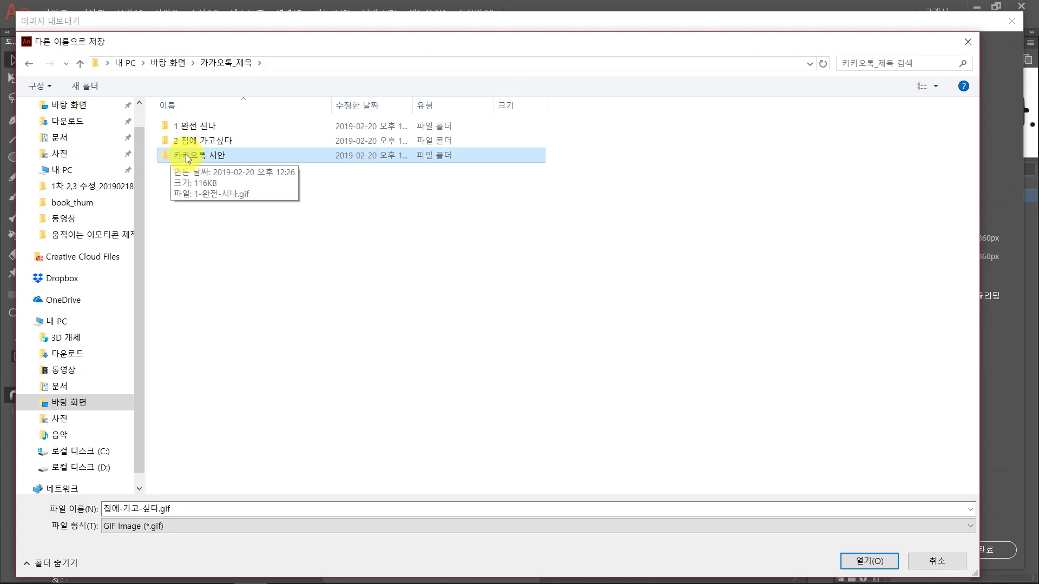
left_click(194, 210)
double_click(168, 155)
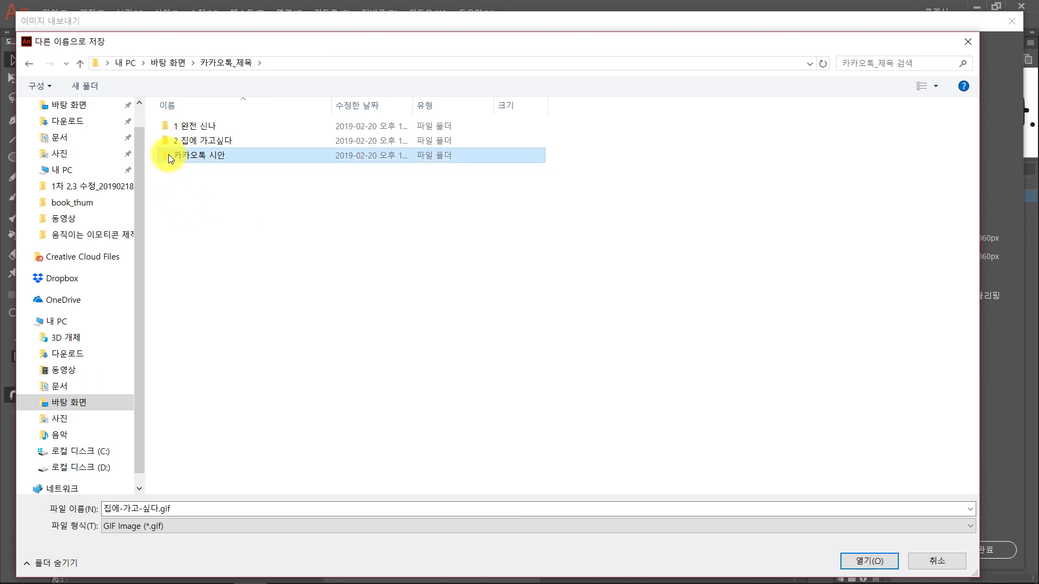
double_click(106, 508)
type("2")
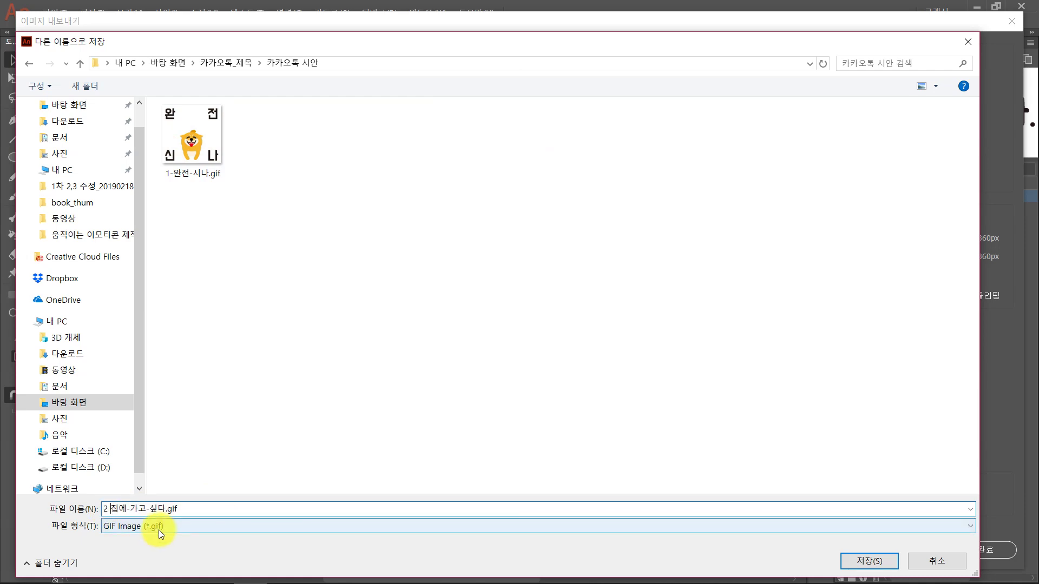
left_click(871, 563)
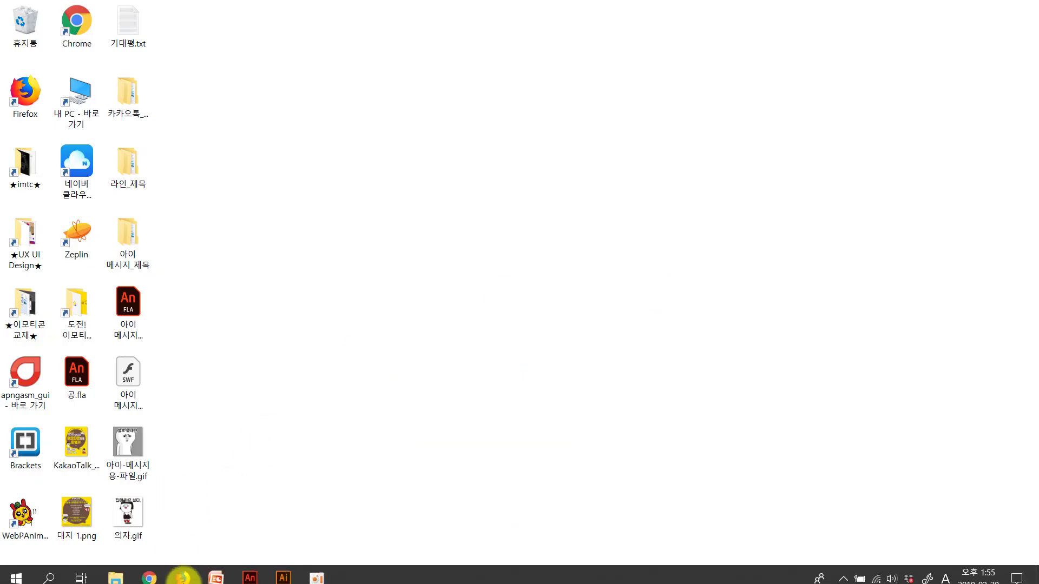
Step: Open a Chrome window off to one side of the desktop and open the 카카오톡 시안 folder inside 카카오톡_제목
left_click(149, 572)
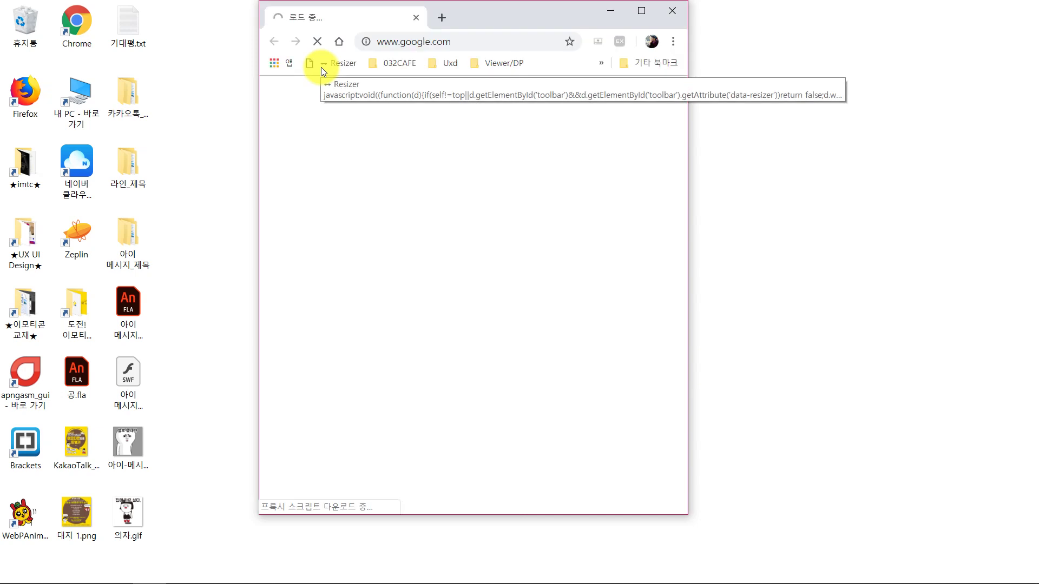
left_click_drag(349, 14, 656, 20)
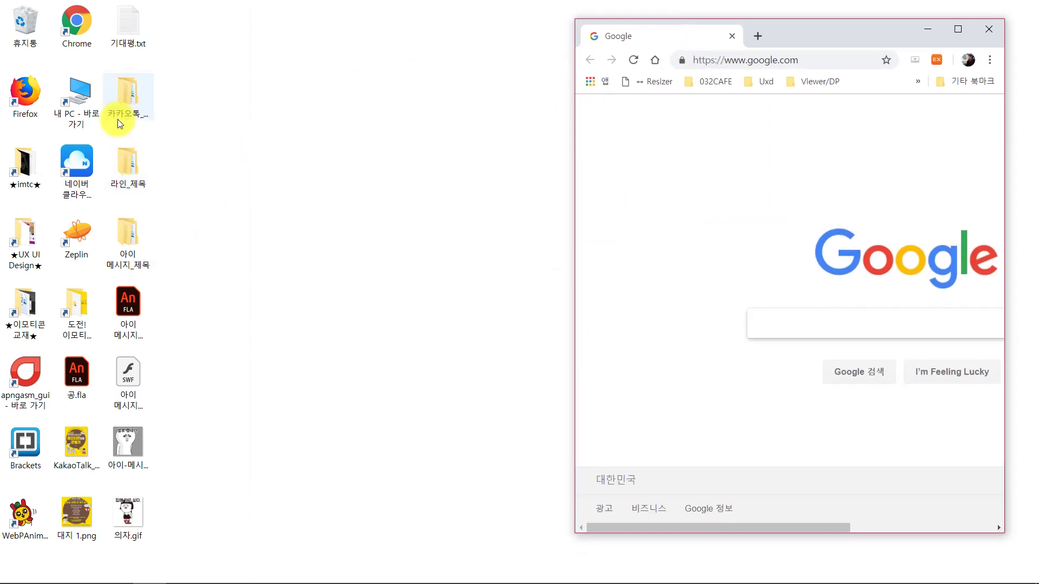
left_click(126, 86)
double_click(126, 86)
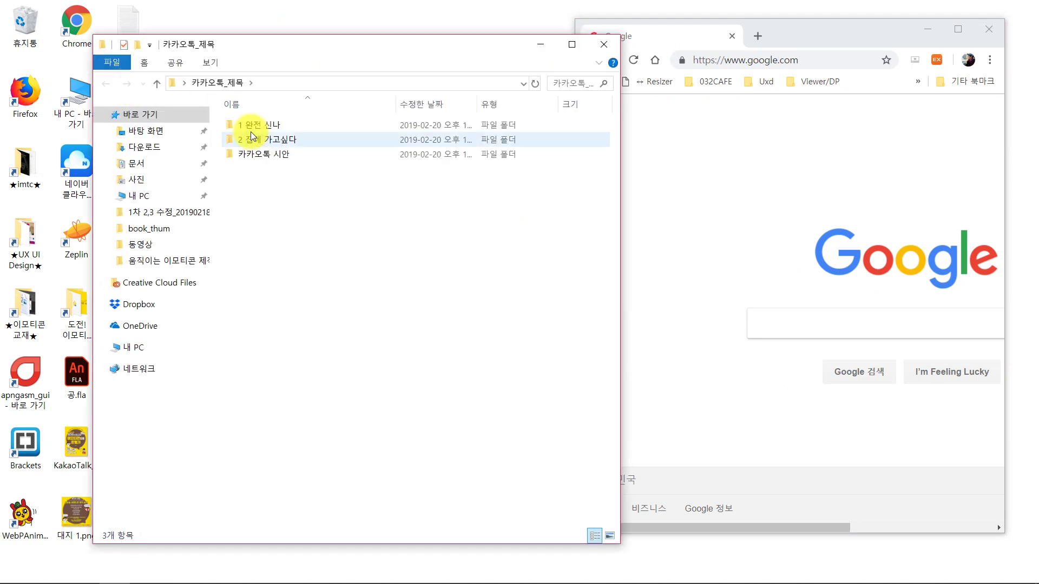
left_click(238, 154)
double_click(238, 154)
Step: Open the exported 2-집에-가고-싶다.gif in the Chrome window to view the finished animation
left_click_drag(335, 137, 738, 206)
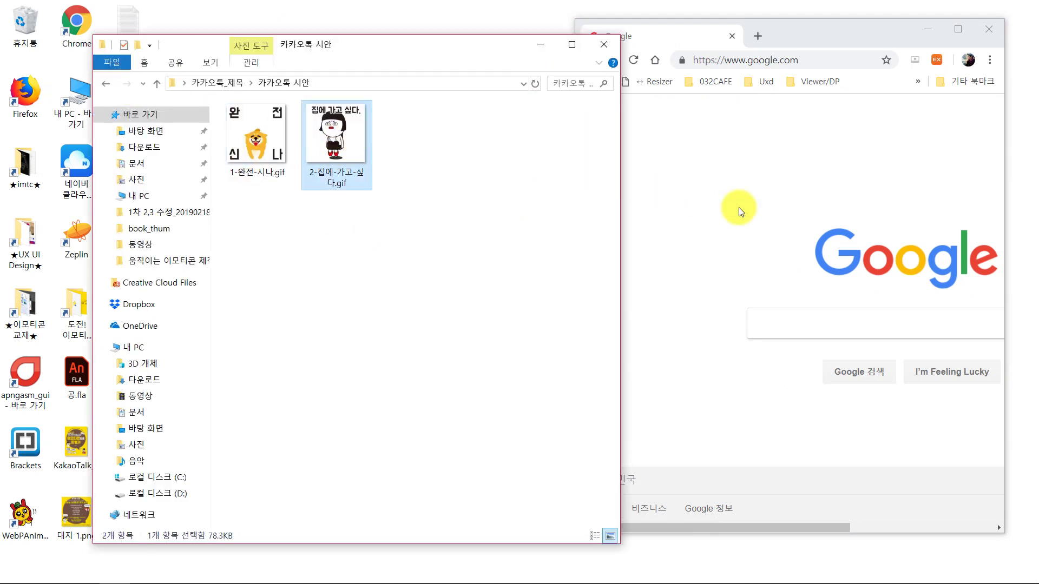
left_click(718, 303)
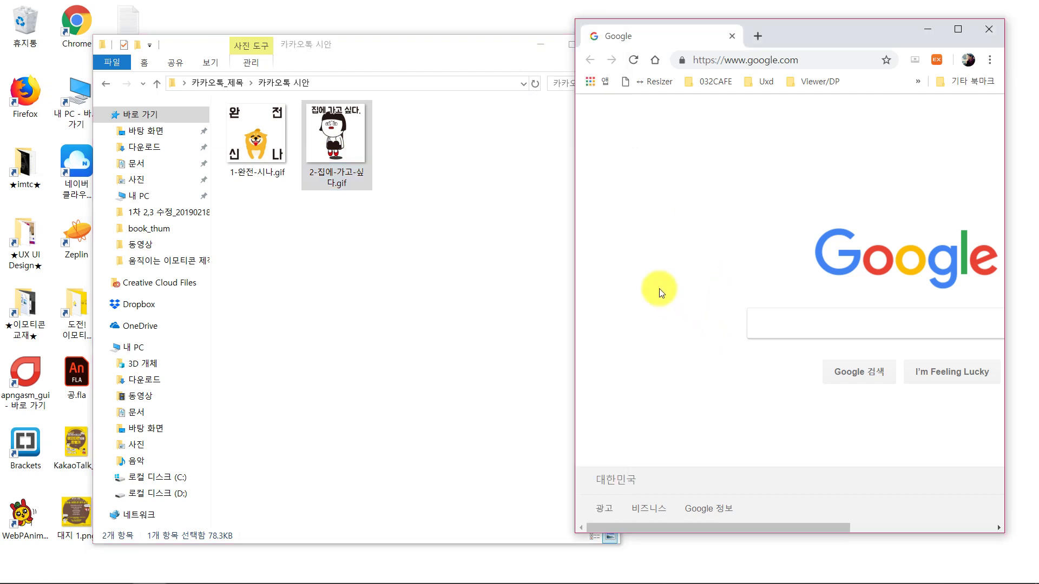
left_click_drag(299, 150, 674, 193)
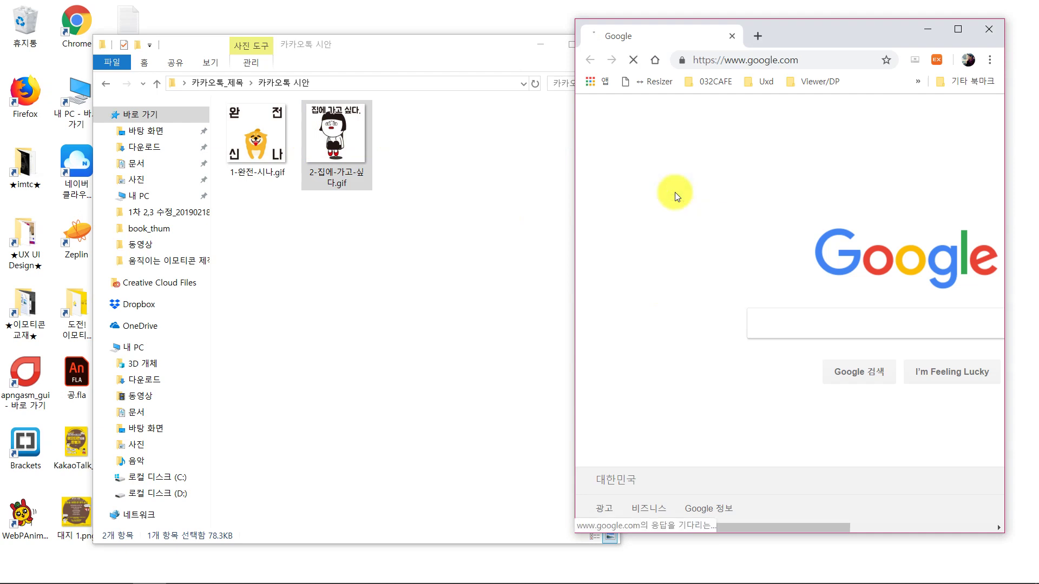